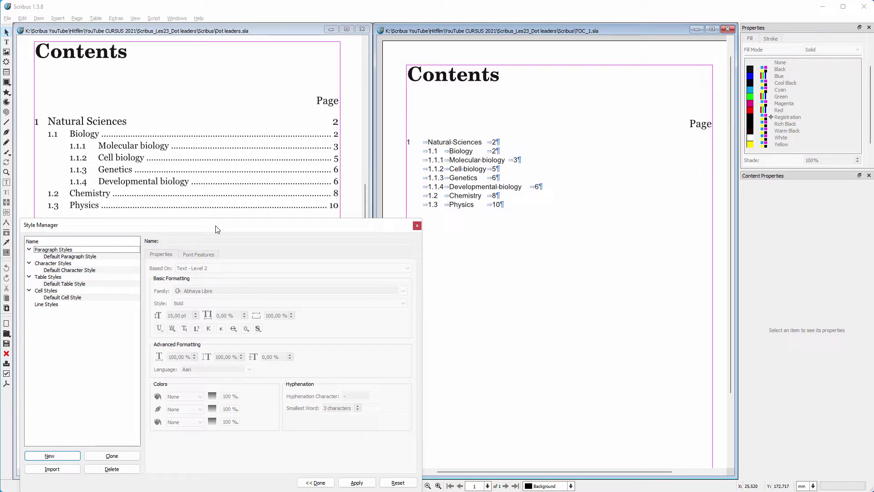
- Create a character style named 'Text - Level 1' in Georgia Regular at 18 pt
left_click(64, 456)
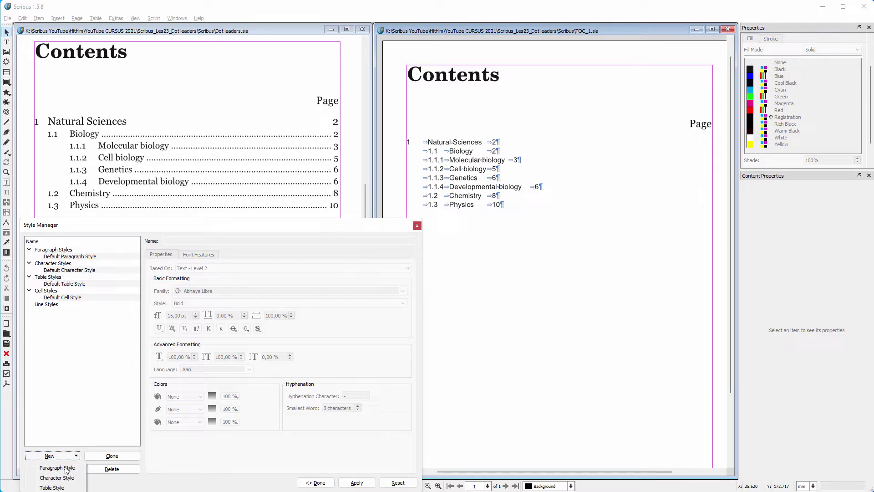
left_click(62, 478)
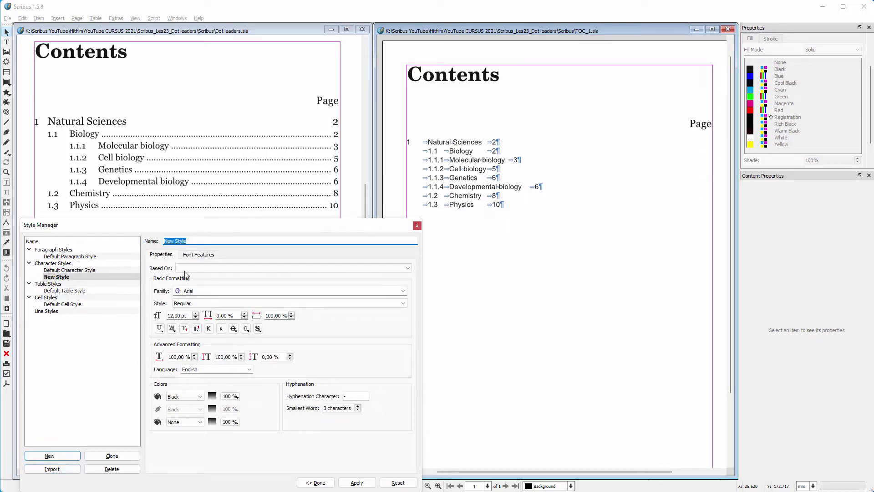
type("Text - Level 1")
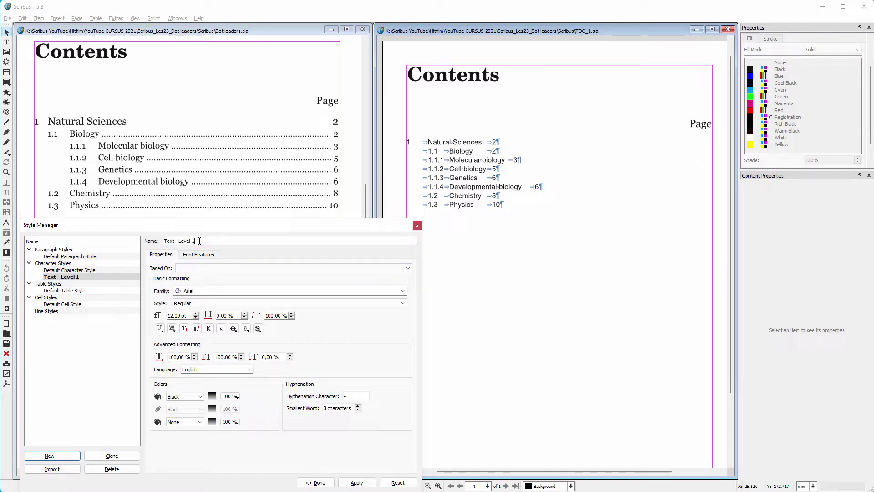
double_click(201, 291)
type("Ge")
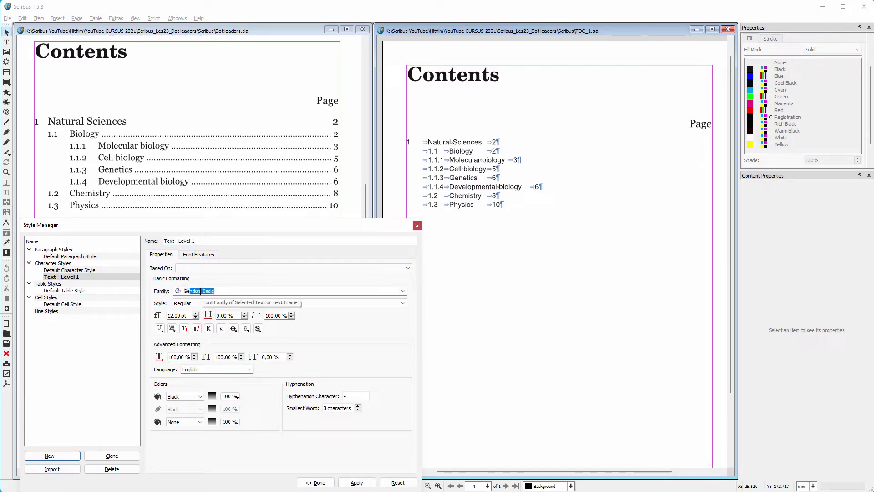
type("orgia")
key("Tab")
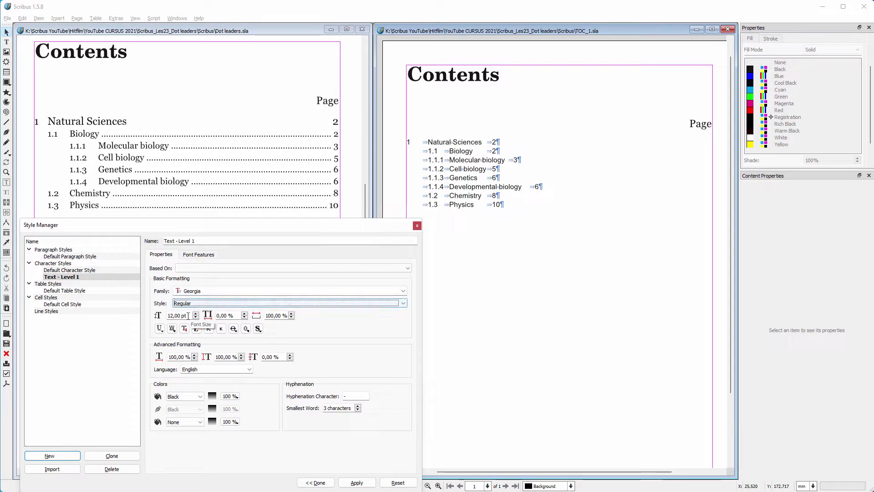
scroll(189, 316, "up", 2)
scroll(188, 315, "up", 1)
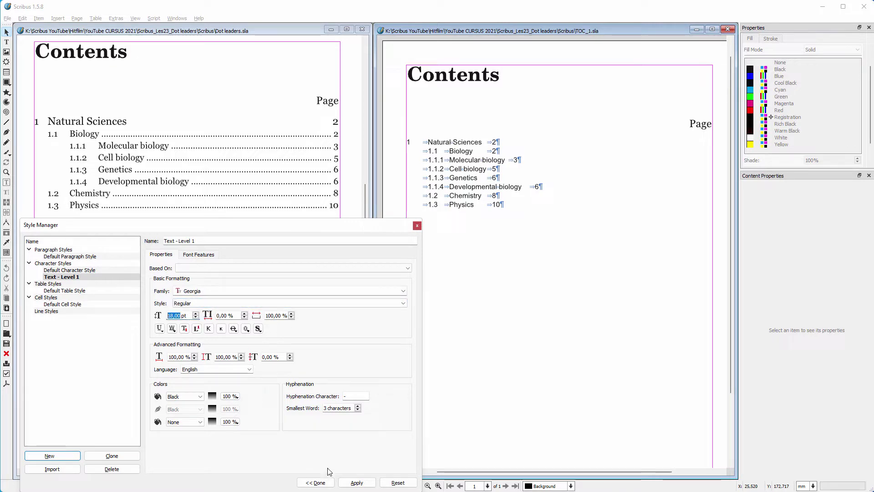
left_click(357, 482)
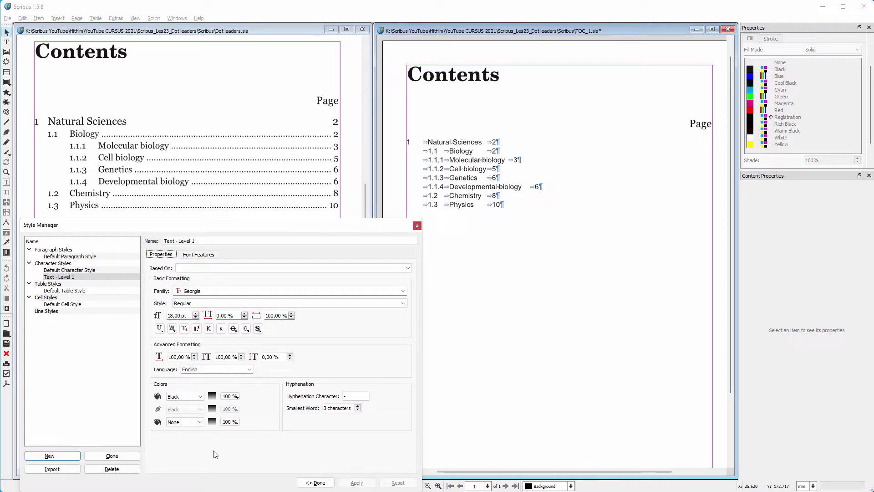
- Clone Text - Level 1 as 'Text - Level 2', based on Text - Level 1, at 15 pt
left_click(112, 455)
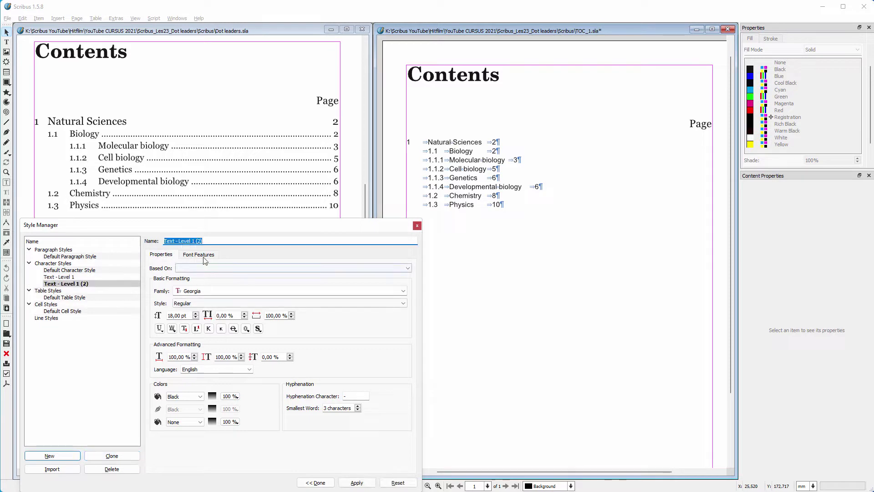
left_click(208, 241)
key("BackSpace")
key("BackSpace")
key("BackSpace")
key("BackSpace")
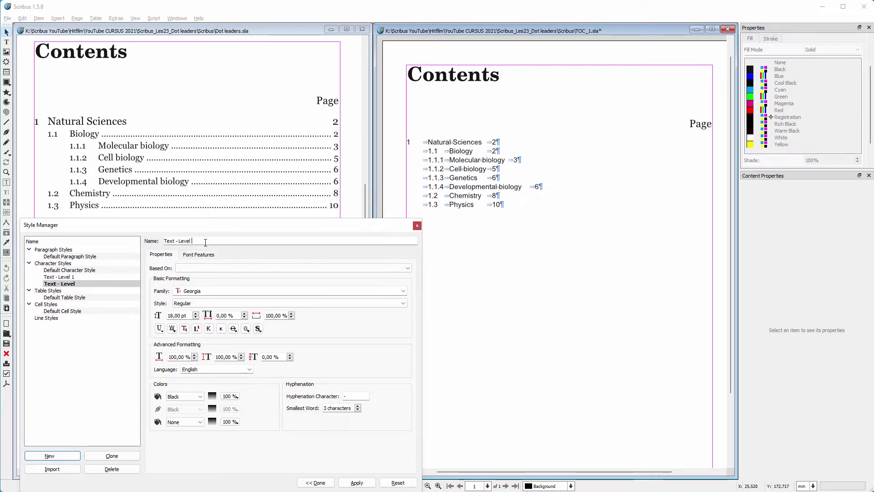
type("2")
left_click(235, 270)
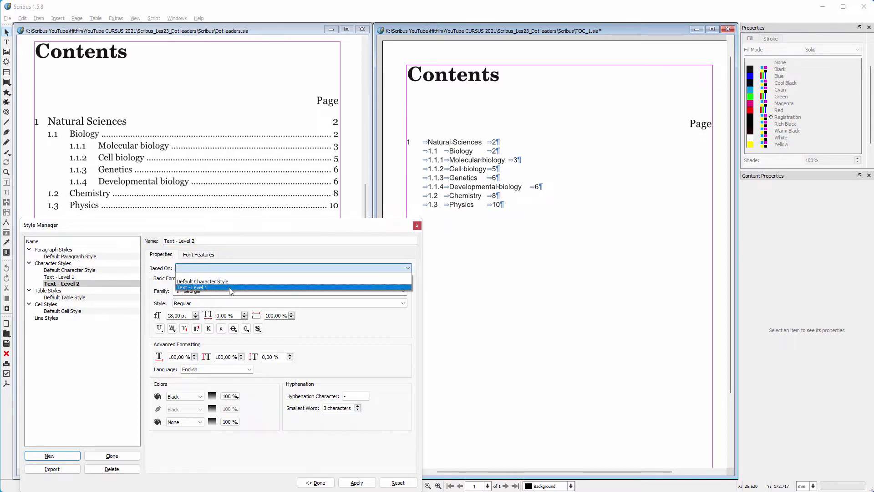
left_click(230, 288)
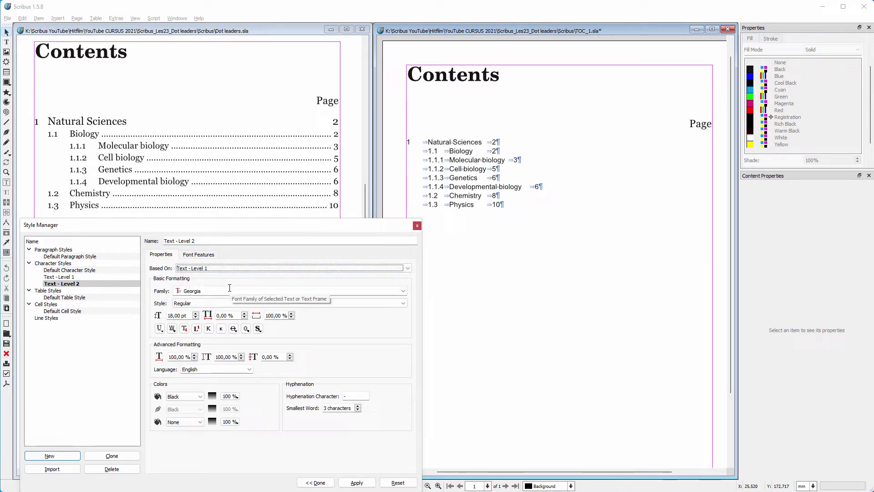
scroll(189, 316, "down", 2)
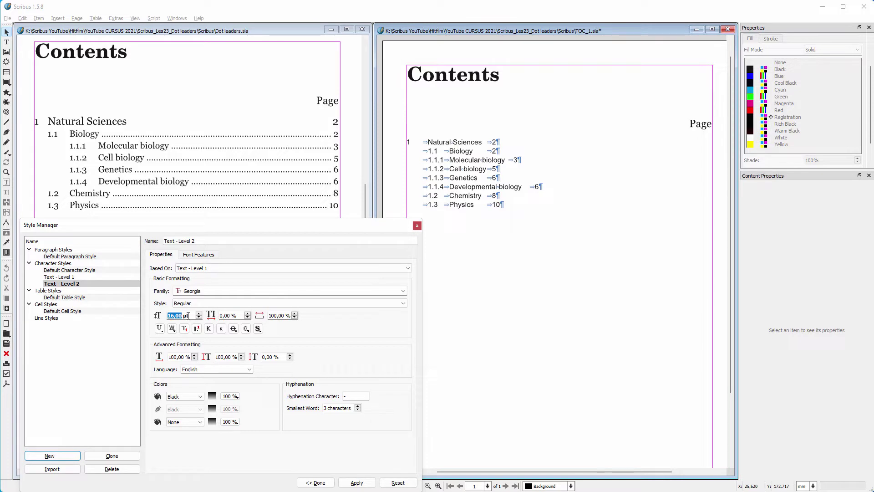
left_click(354, 482)
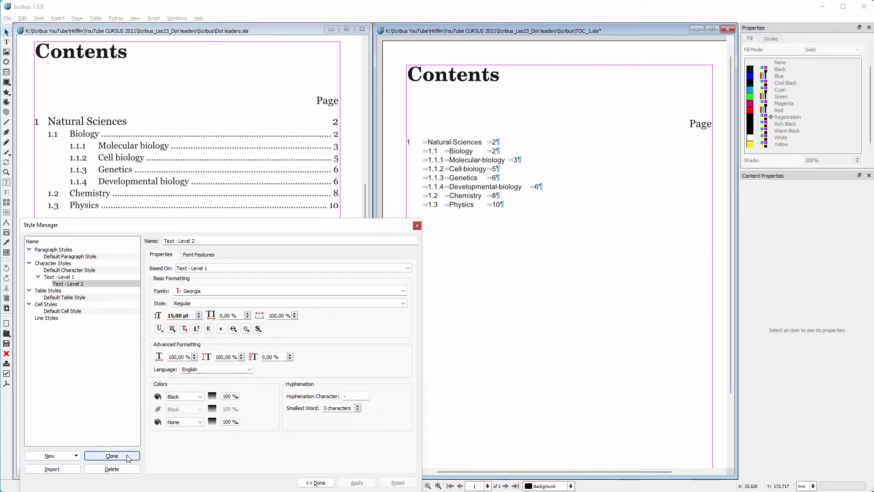
- Clone Text - Level 2 as 'Text - Level 3', based on Text - Level 2
left_click(112, 455)
type("Text - Level 2")
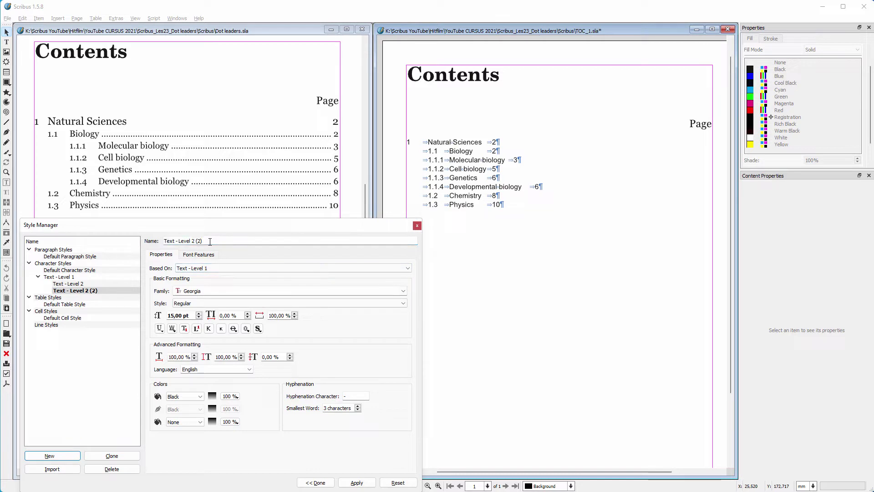
key("BackSpace")
type("3")
left_click(239, 269)
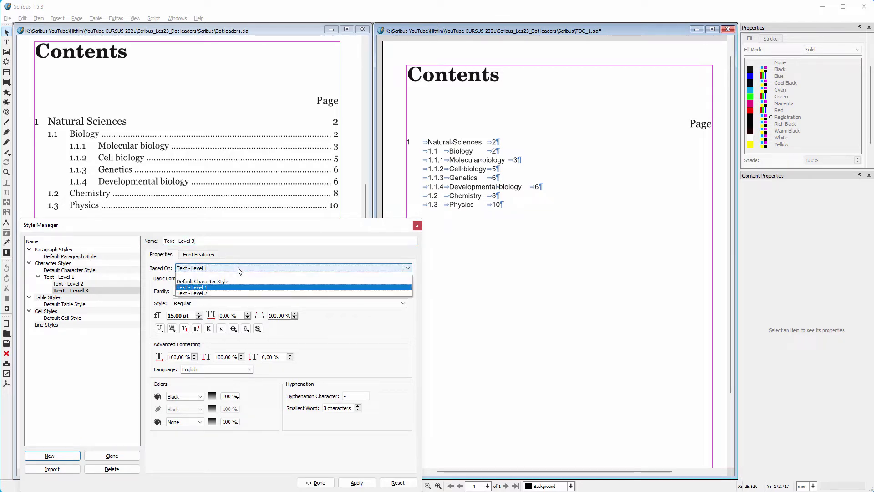
left_click(239, 294)
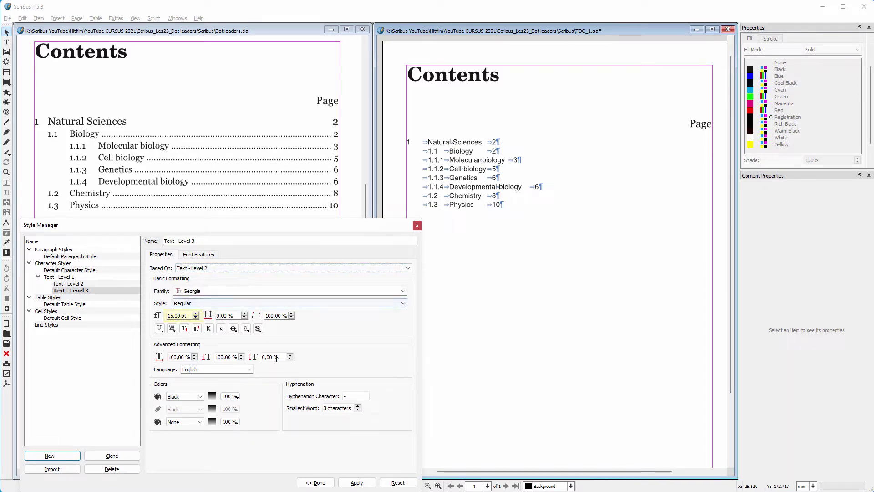
left_click(354, 484)
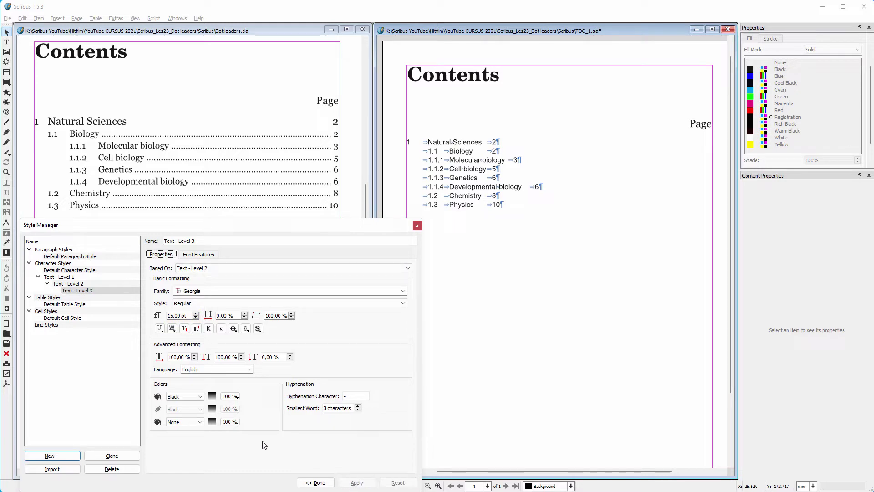
- Create a new paragraph style named 'TOC - Level 1'
left_click(55, 456)
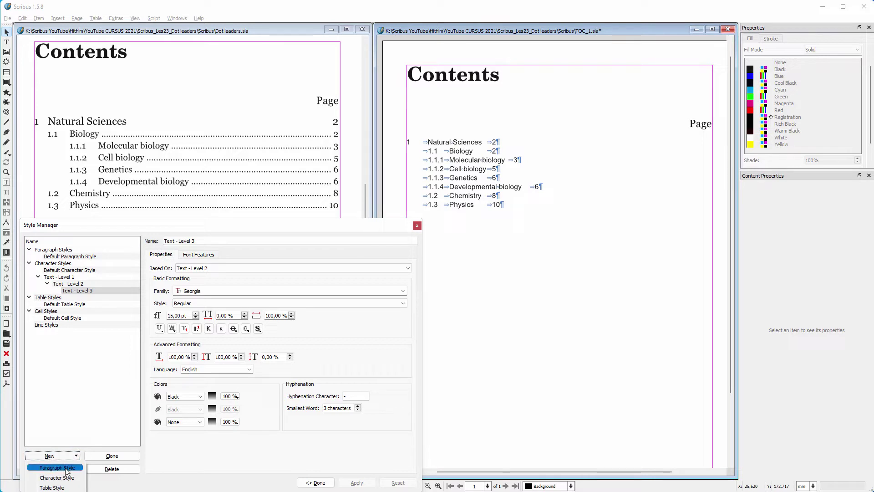
left_click(67, 471)
triple_click(188, 242)
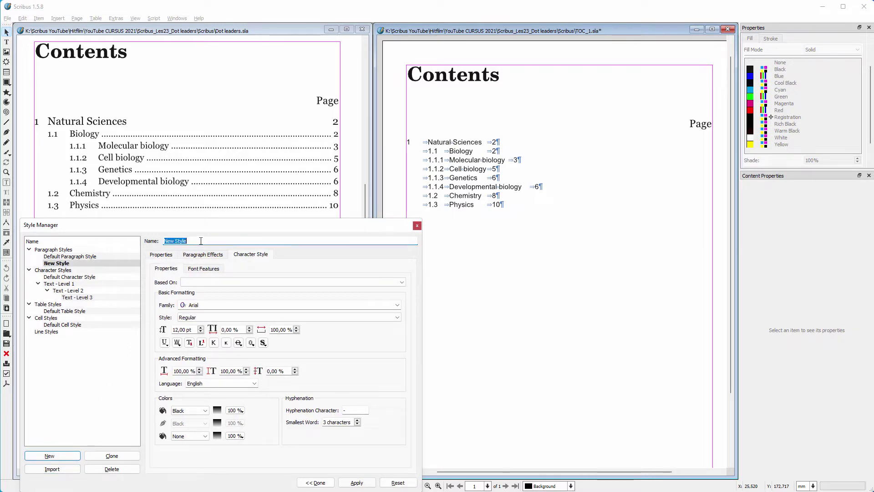
type("Text - Level 1")
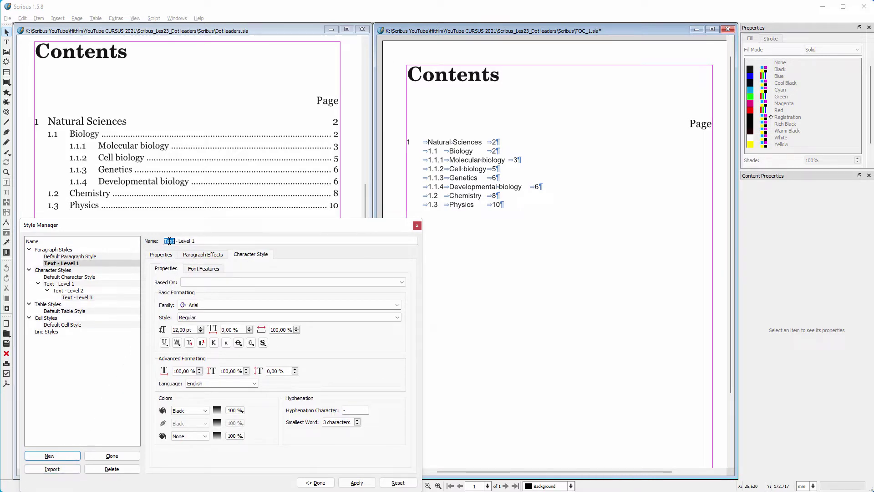
type("TOC")
- Give TOC - Level 1 20 pt fixed line spacing and a right-aligned tab at 181 mm
left_click(168, 255)
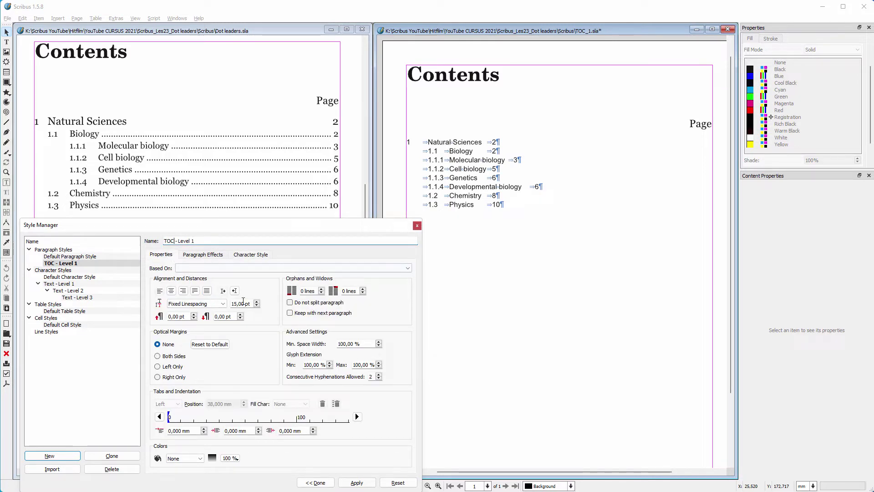
scroll(252, 304, "up", 1)
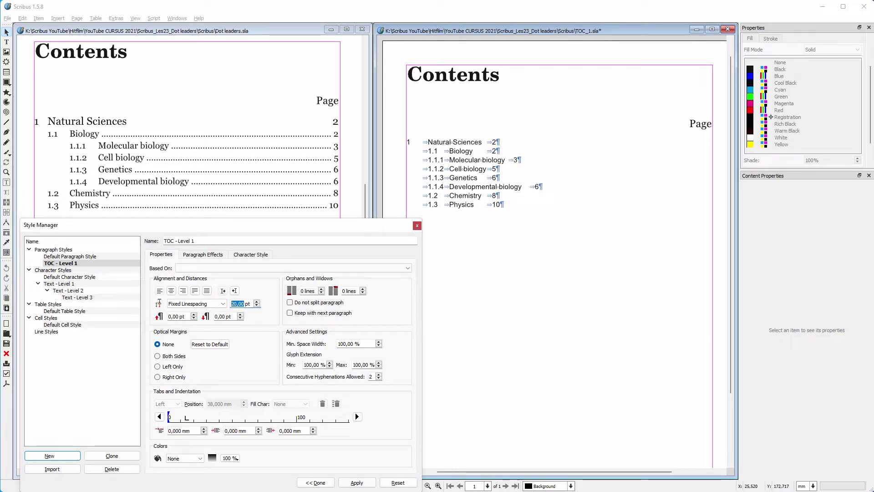
left_click(186, 419)
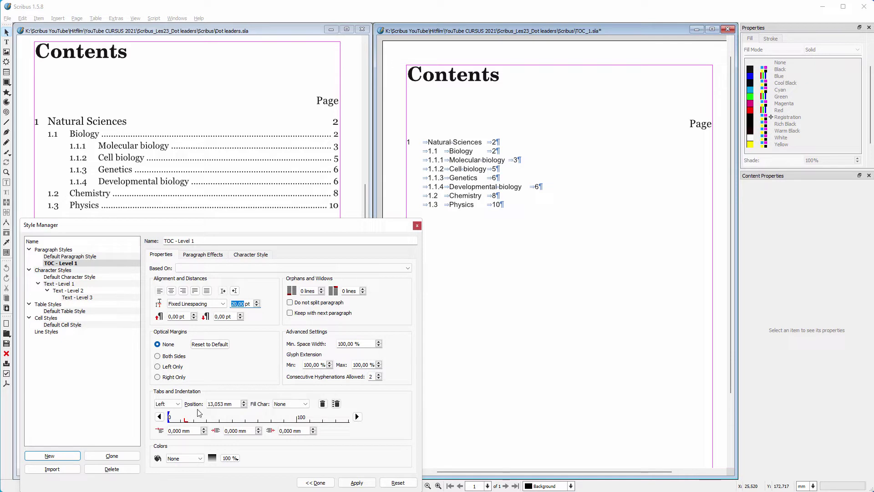
left_click_drag(231, 404, 199, 403)
type("8")
key("Tab")
left_click_drag(236, 404, 208, 403)
type("18")
key("Tab")
left_click(176, 404)
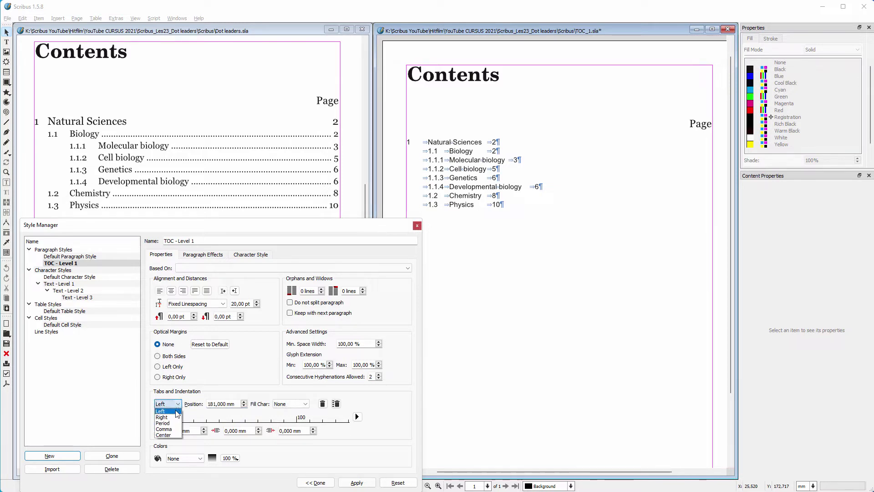
left_click(166, 417)
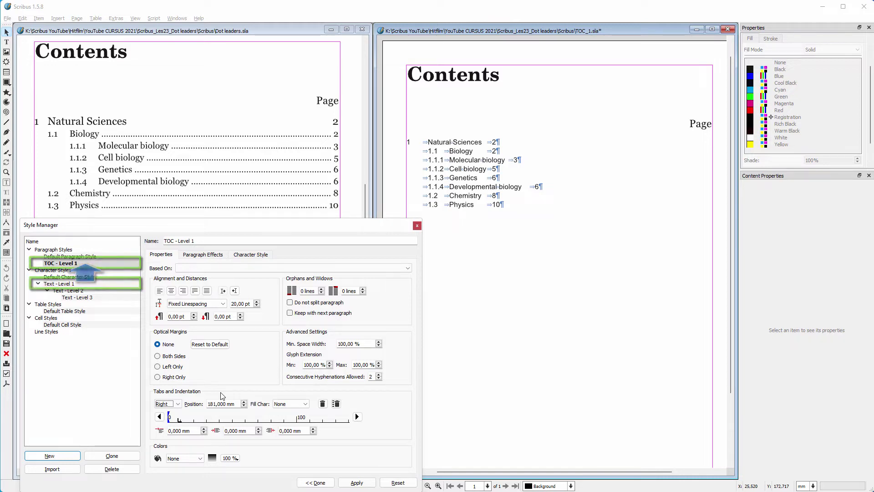
left_click(255, 256)
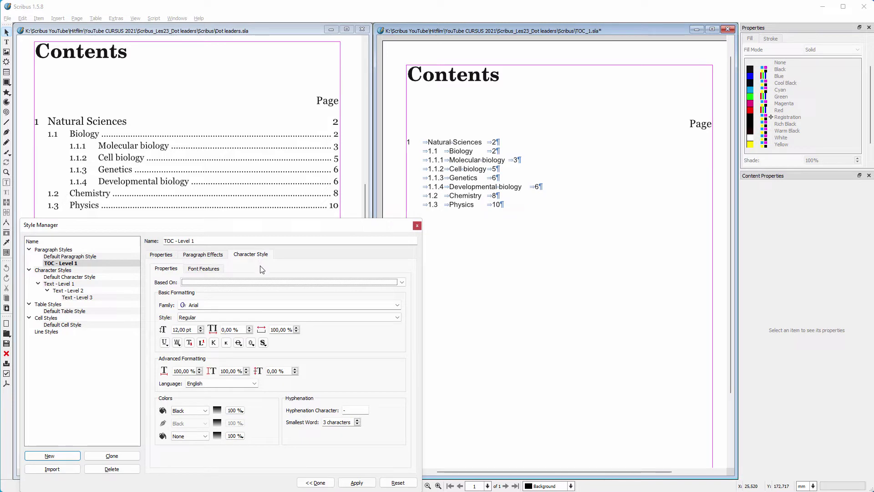
- Base TOC - Level 1's character formatting on Text - Level 1
left_click(262, 281)
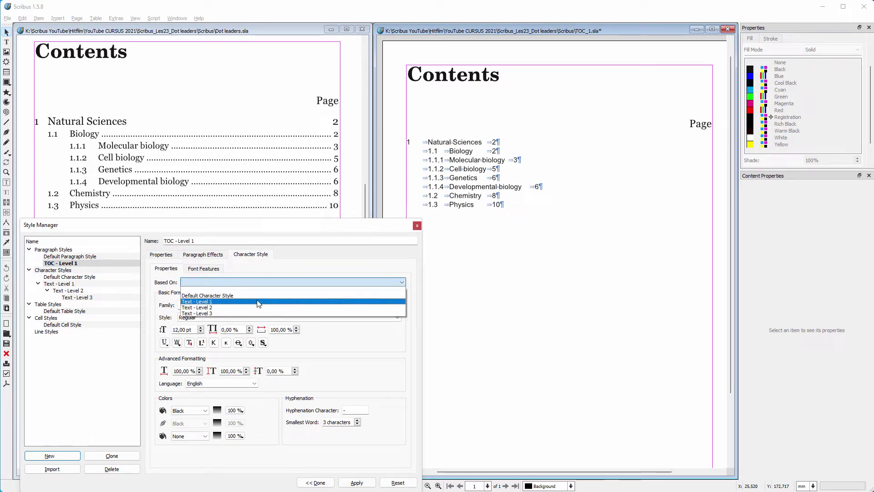
key("Escape")
key("Down")
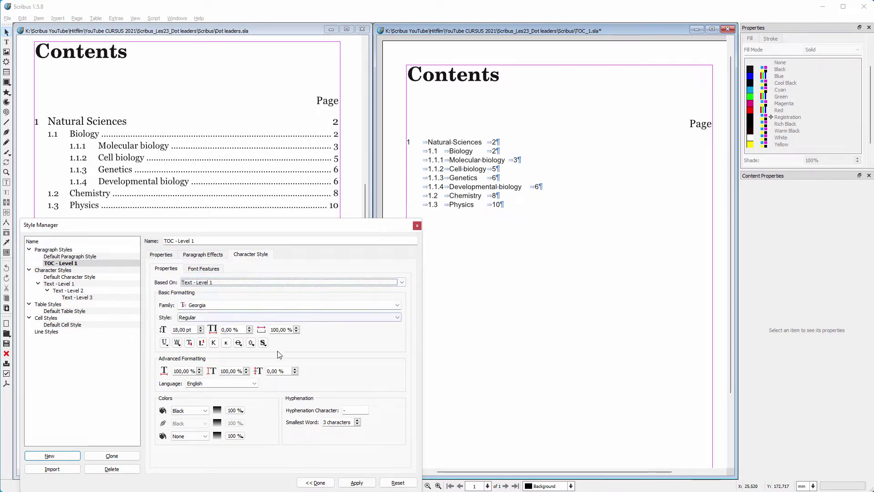
left_click(357, 481)
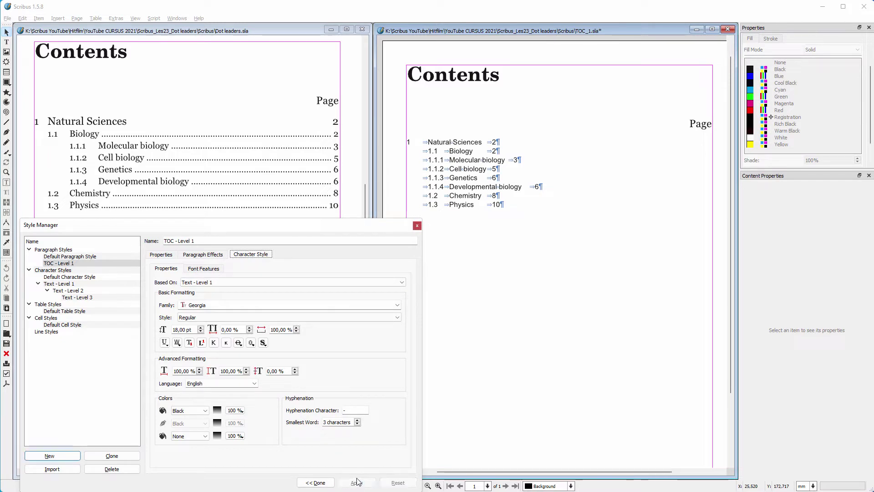
- Apply the TOC - Level 1 paragraph style to the Natural Sciences line
double_click(461, 142)
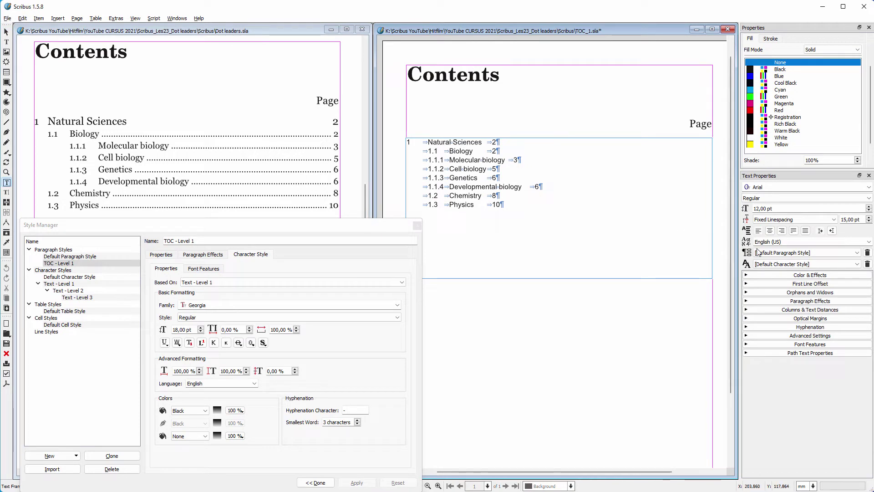
left_click(802, 253)
left_click(770, 271)
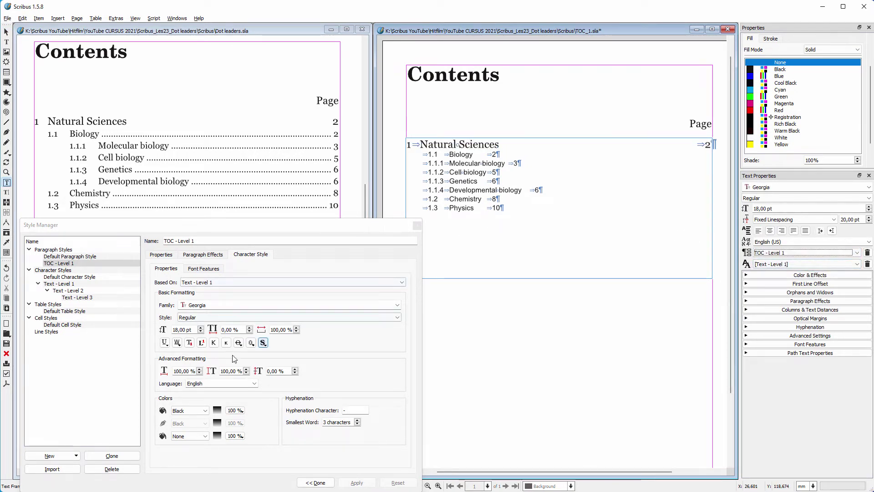
- Clone TOC - Level 1 and remove the '(2)' suffix from the copy's name
left_click(129, 456)
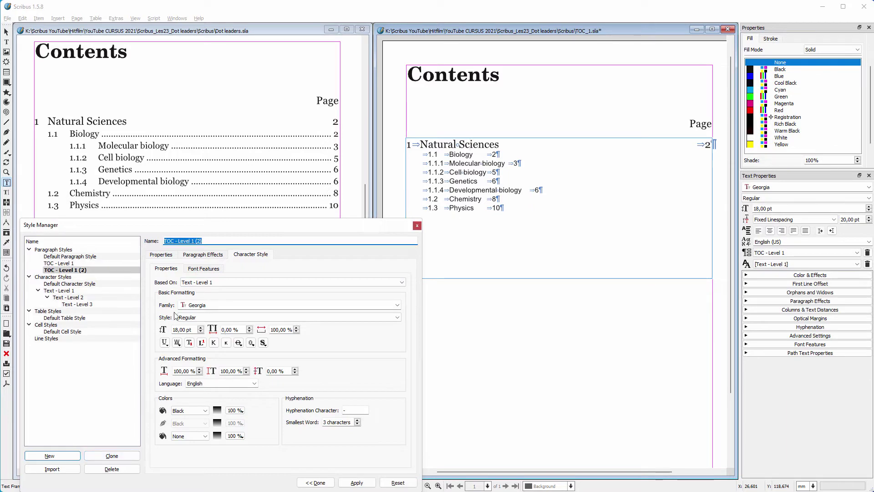
left_click(213, 241)
key("BackSpace")
key("BackSpace")
key("BackSpace")
key("BackSpace")
key("BackSpace")
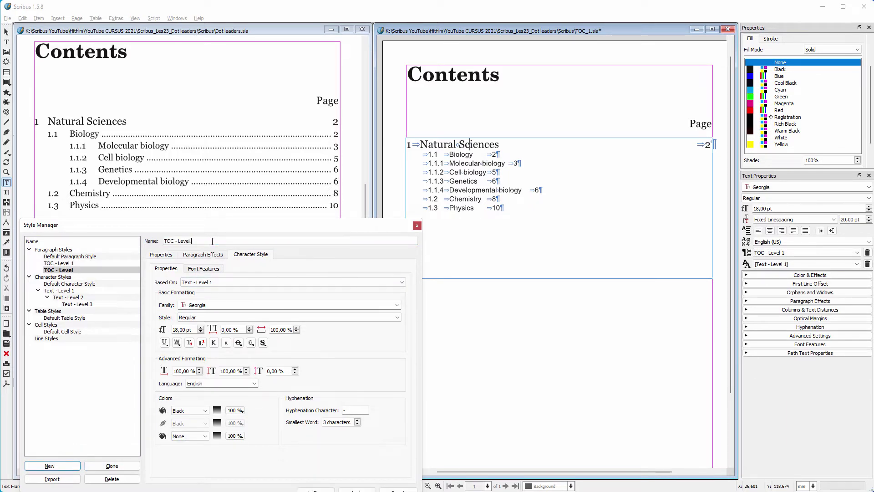
- Name the copy 'TOC - Level 2' and base it on TOC - Level 1
type("2")
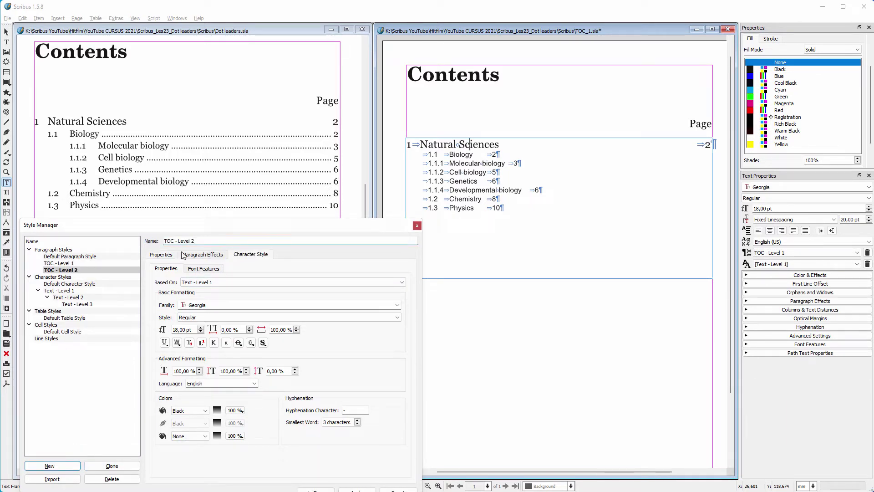
left_click(162, 255)
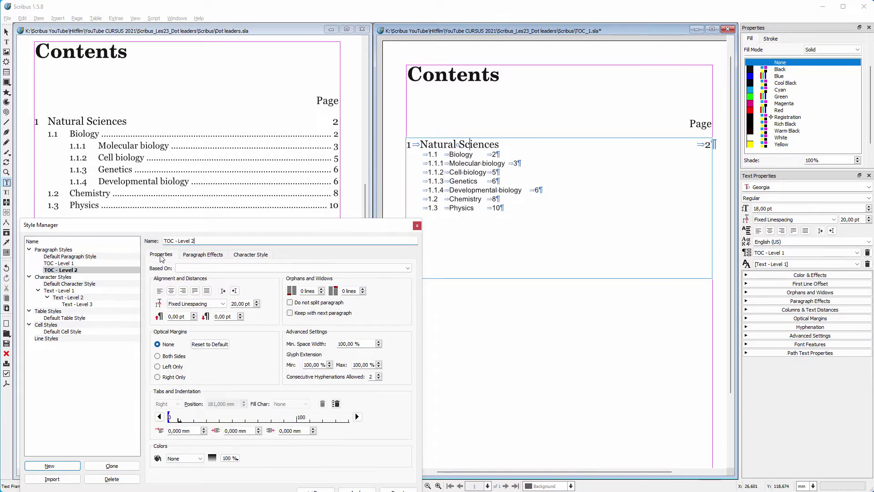
left_click(234, 268)
left_click(243, 288)
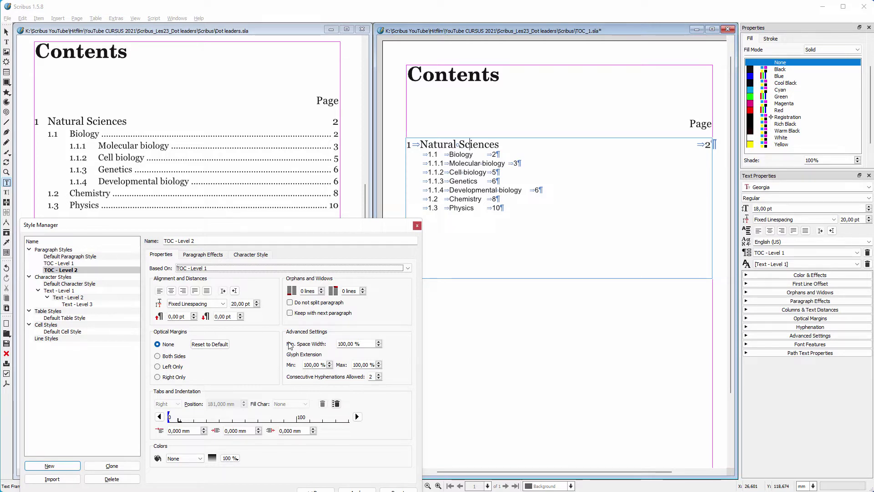
left_click(349, 483)
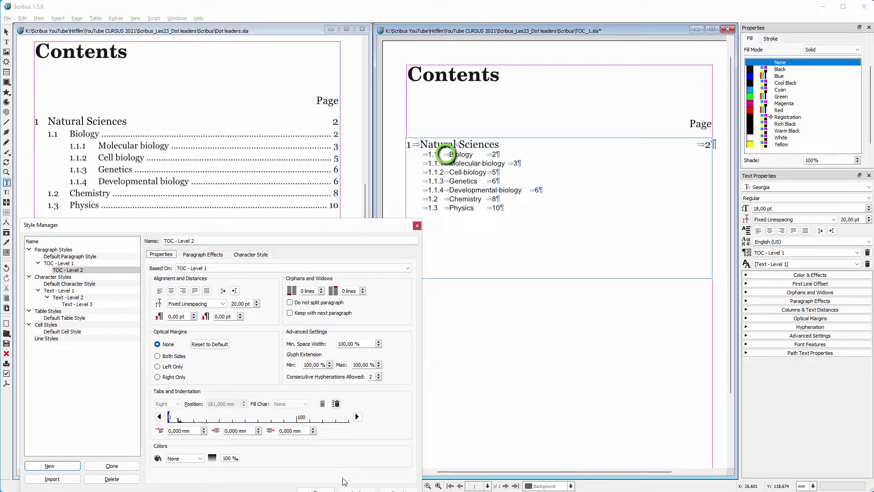
- Add a 21 mm tab stop to TOC - Level 2 and enable Parent Tabs
left_click(209, 419)
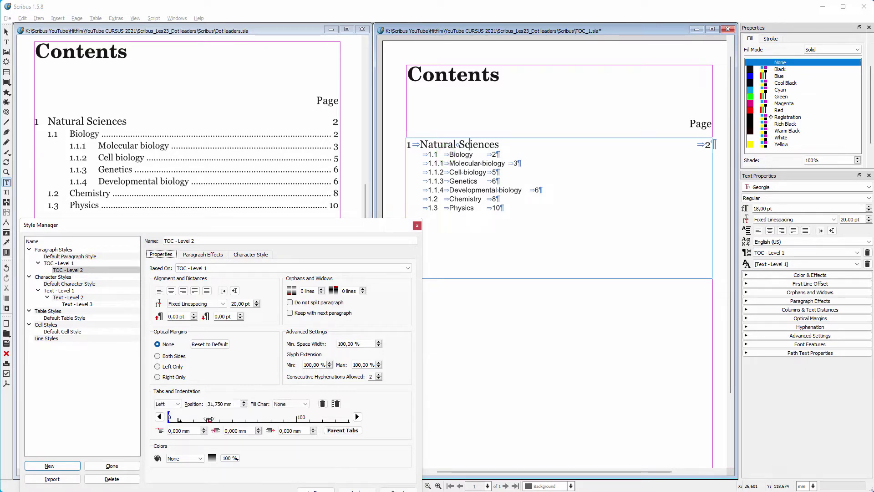
left_click_drag(235, 404, 223, 406)
type("21")
key("Tab")
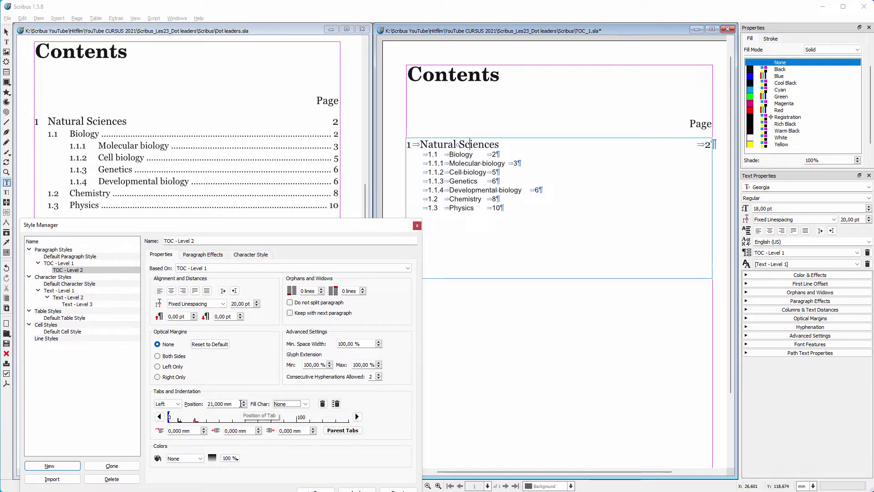
left_click(342, 432)
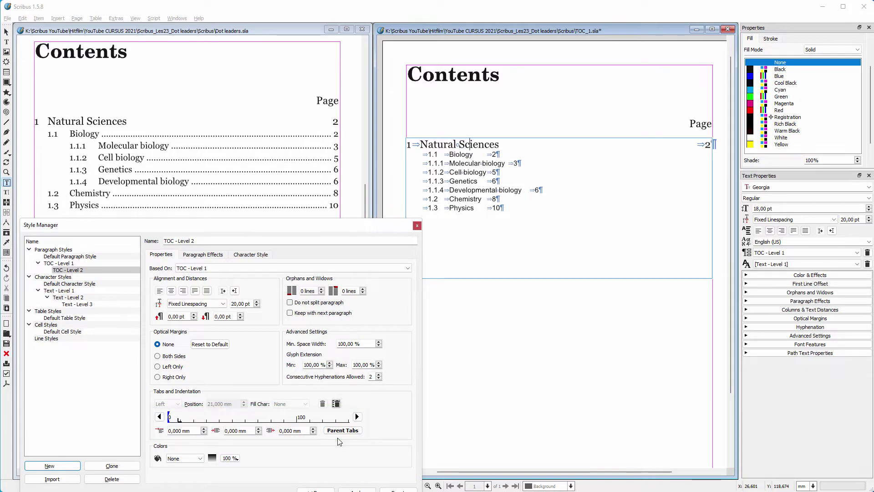
- Reset TOC - Level 2's parent to none, then base it on TOC - Level 1 again
left_click(261, 270)
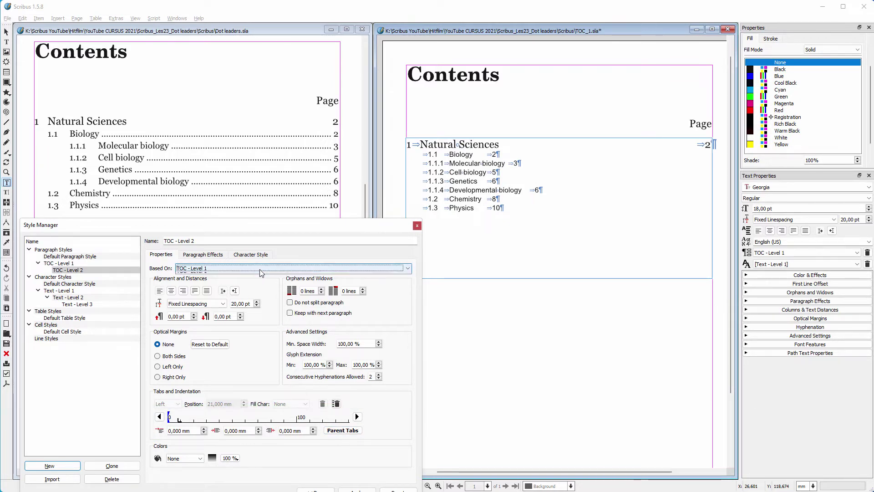
left_click(255, 274)
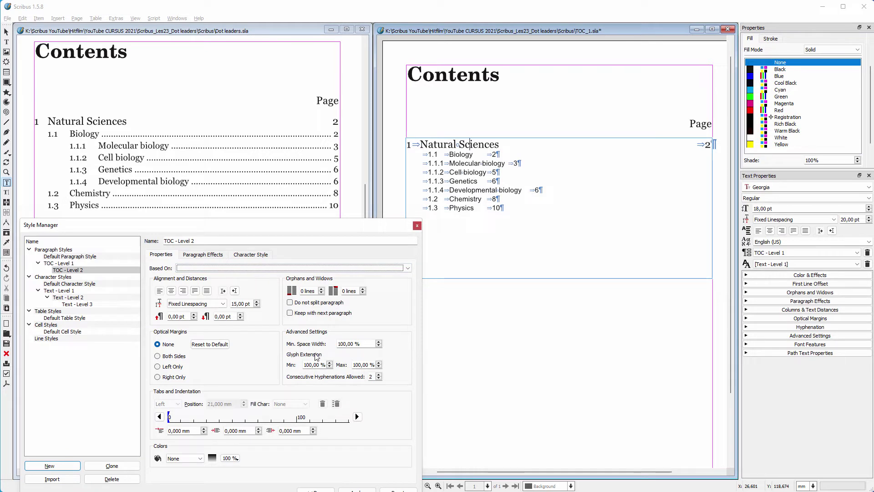
left_click(352, 487)
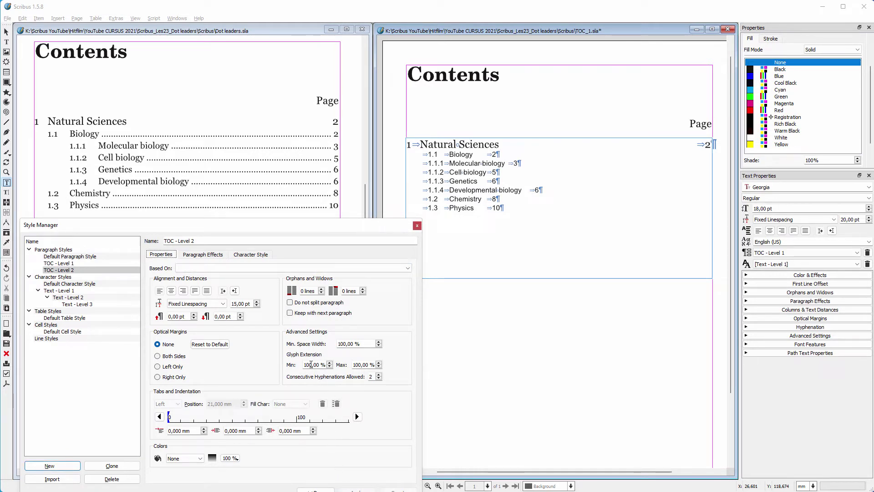
left_click(272, 268)
left_click(268, 286)
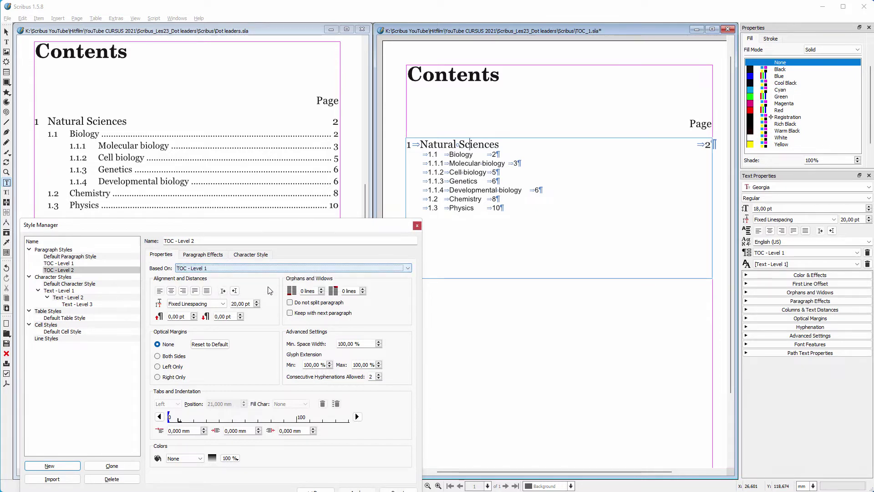
left_click(357, 490)
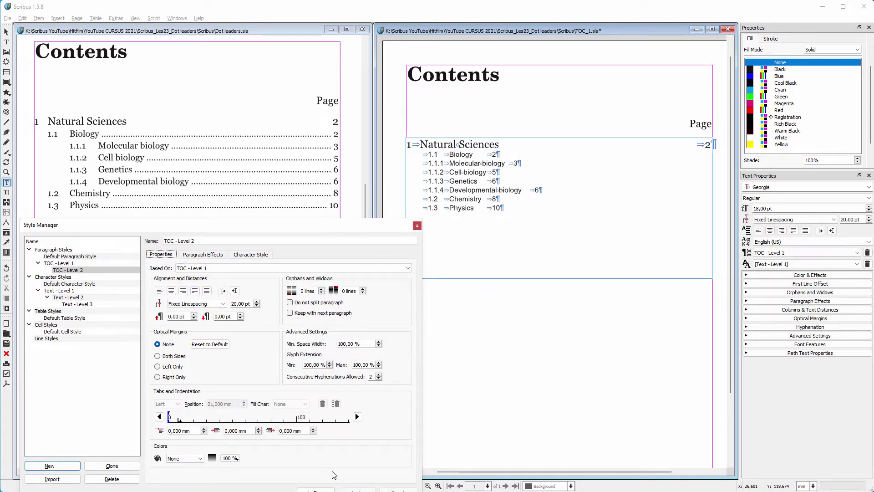
- Add a left tab stop at 8 mm to the TOC - Level 1 style
left_click(59, 263)
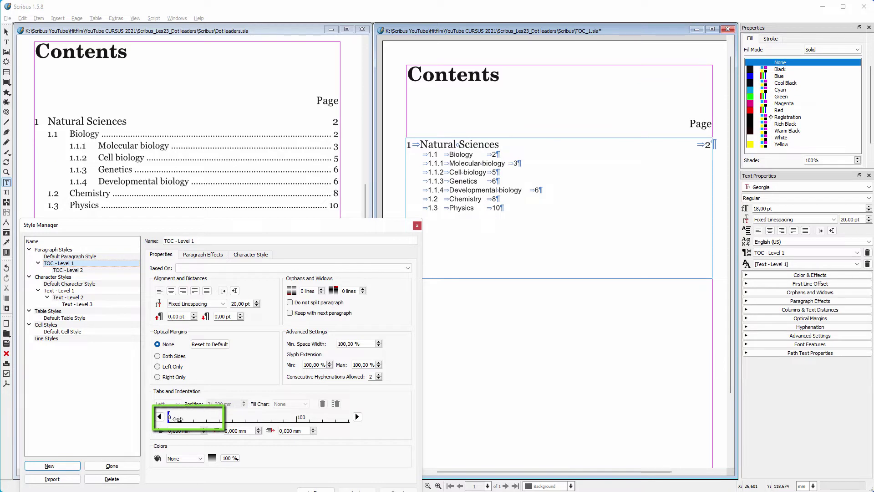
left_click(357, 489)
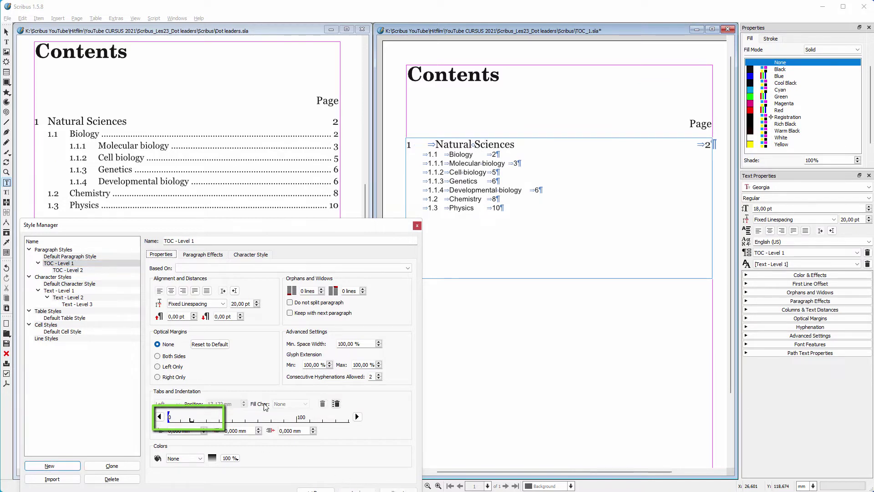
left_click(68, 264)
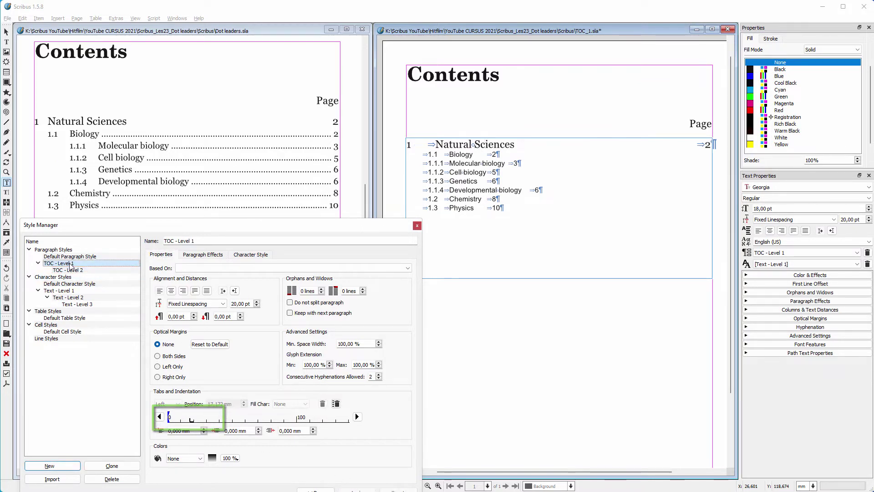
left_click(191, 420)
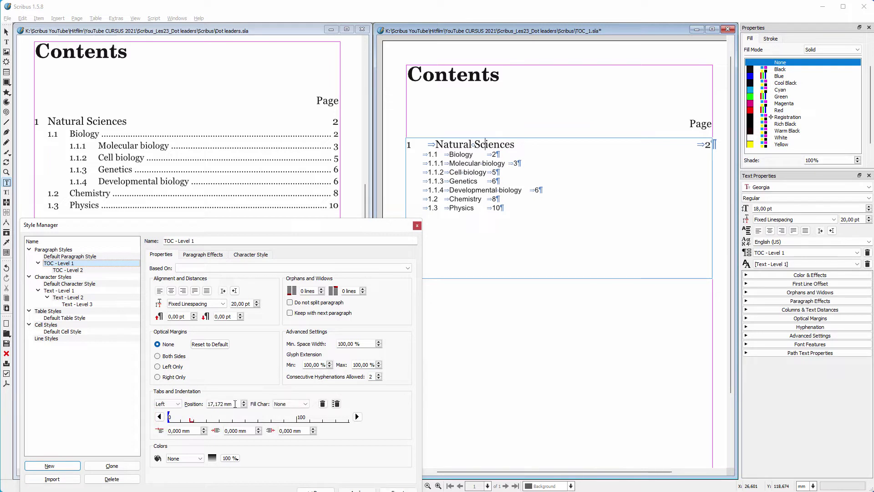
left_click_drag(235, 404, 207, 407)
type("8")
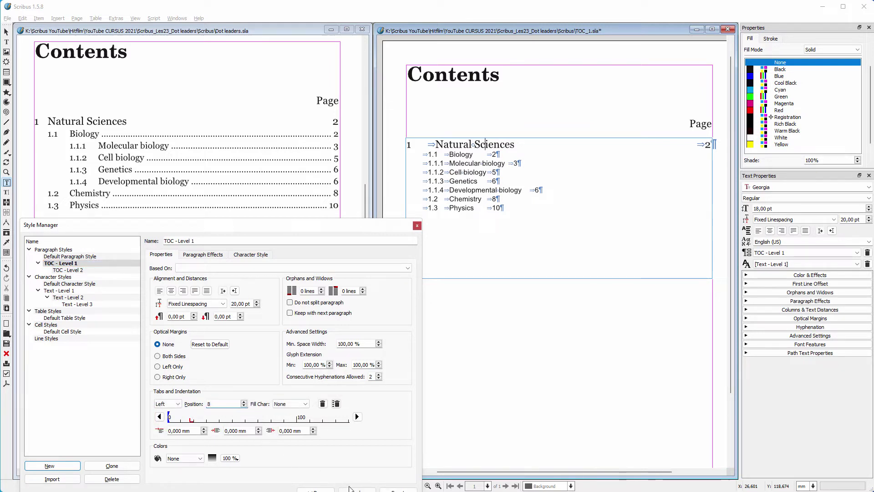
key("Return")
- Add a left tab stop at 21 mm to the TOC - Level 2 style
left_click(68, 270)
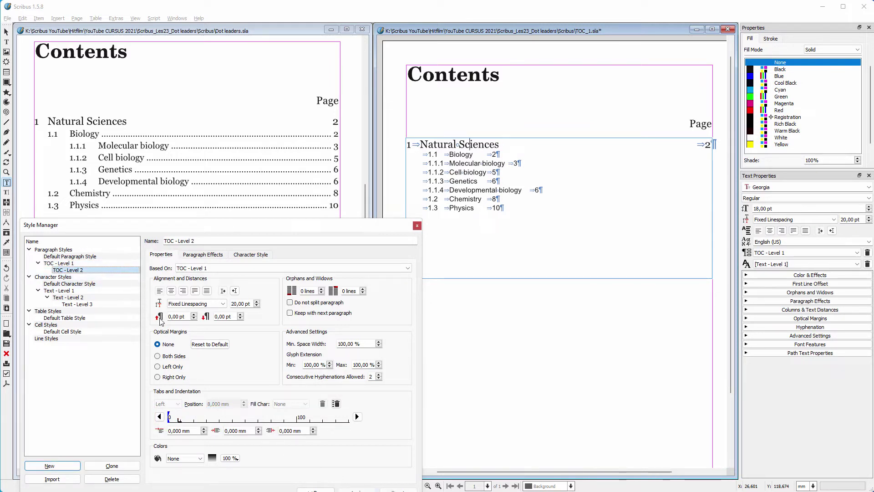
left_click(207, 419)
left_click_drag(233, 404, 207, 403)
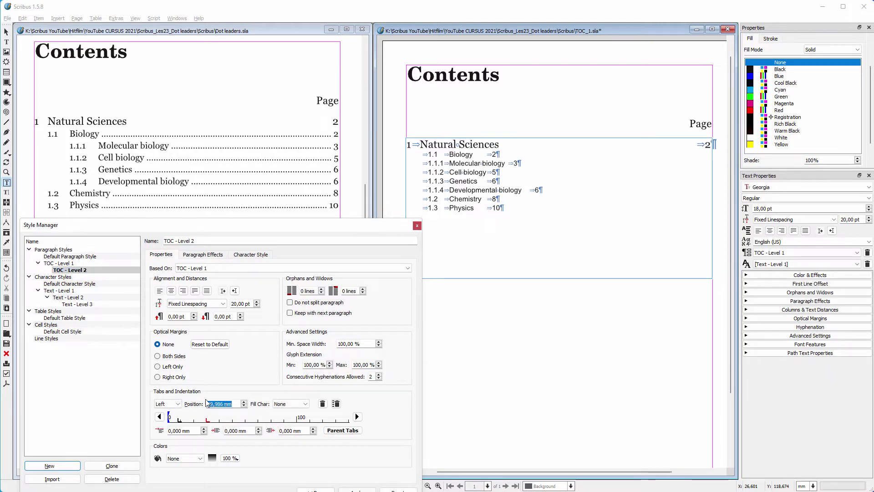
key("Tab")
- Add a right tab at 181 mm filled with dot leaders
left_click(358, 417)
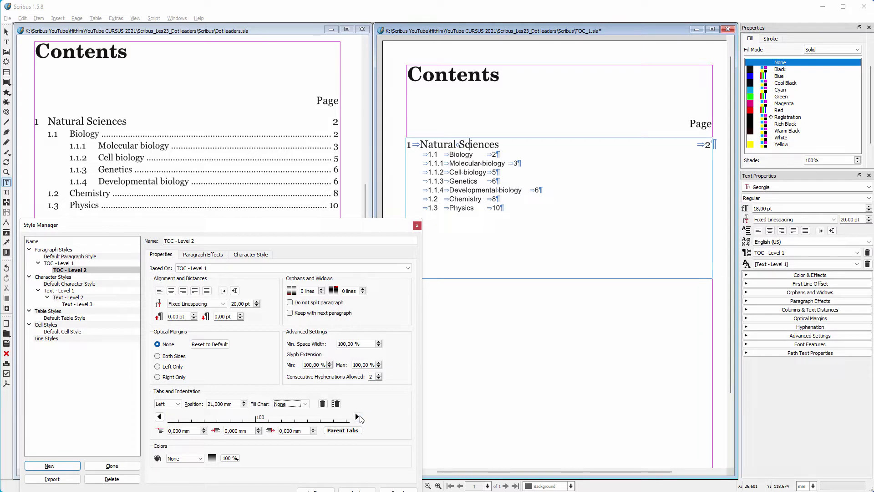
left_click(358, 417)
left_click(299, 420)
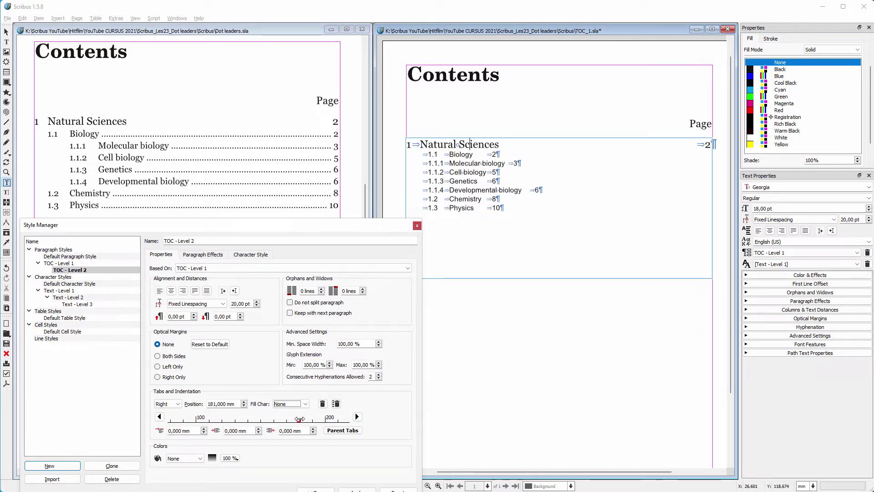
left_click(295, 405)
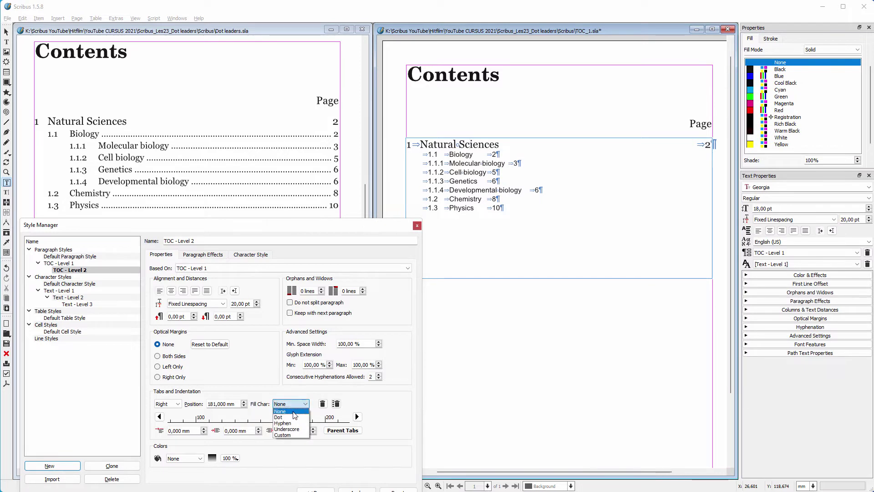
left_click(293, 418)
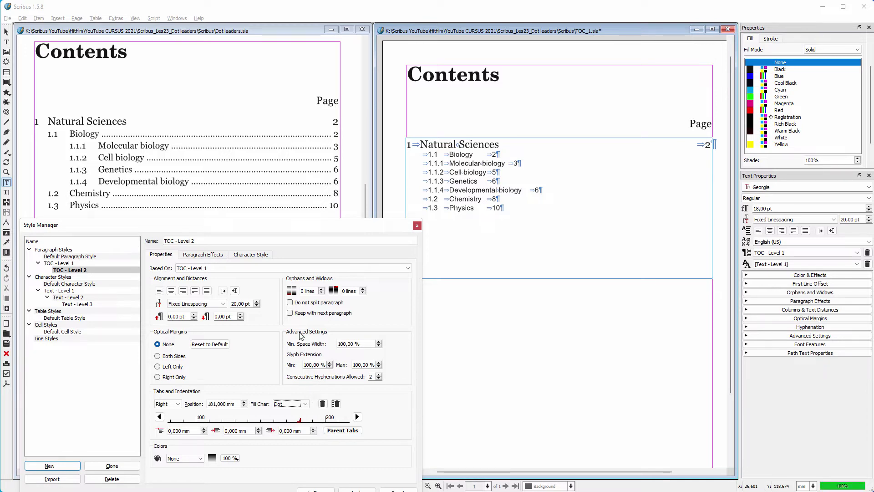
- Set TOC - Level 2's character style Based On to Text - Level 2 and apply
left_click(252, 255)
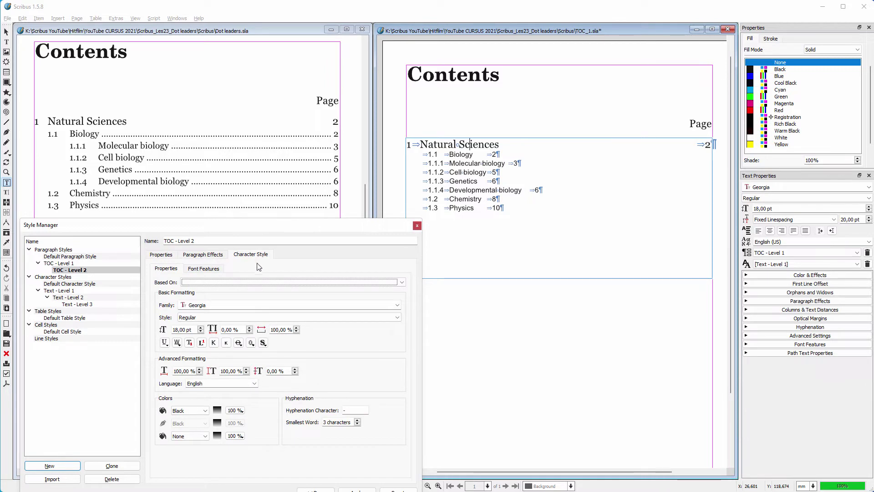
left_click(260, 282)
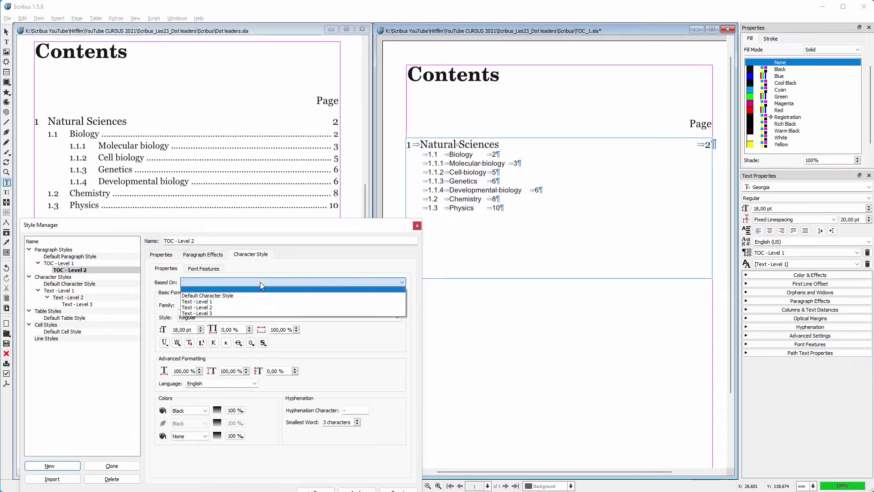
left_click(256, 307)
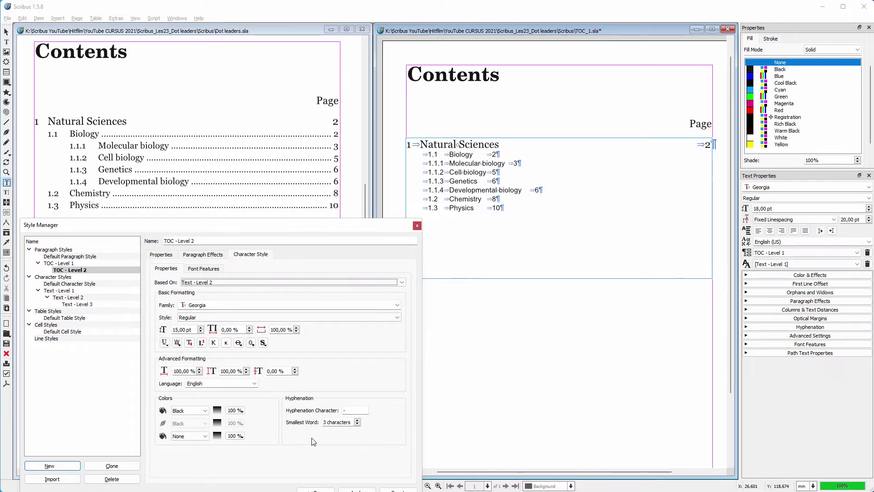
left_click(348, 490)
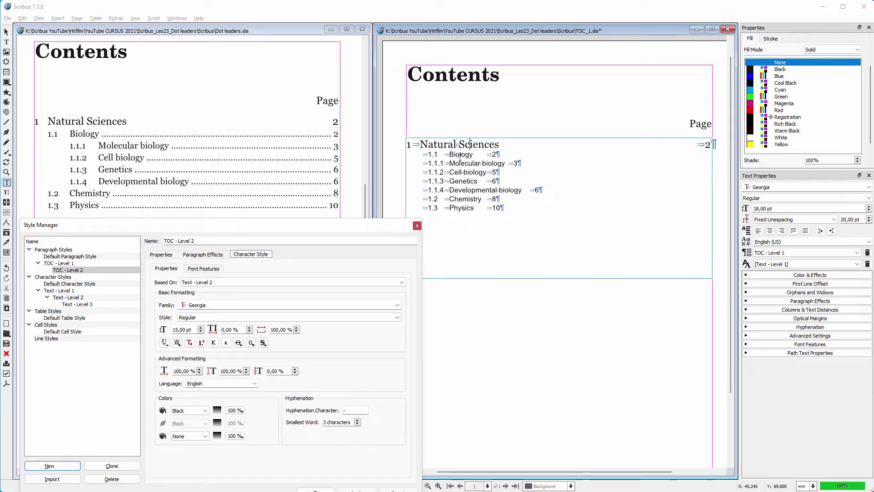
- Apply the TOC - Level 2 paragraph style to the Biology, Chemistry and Physics lines
left_click(478, 201)
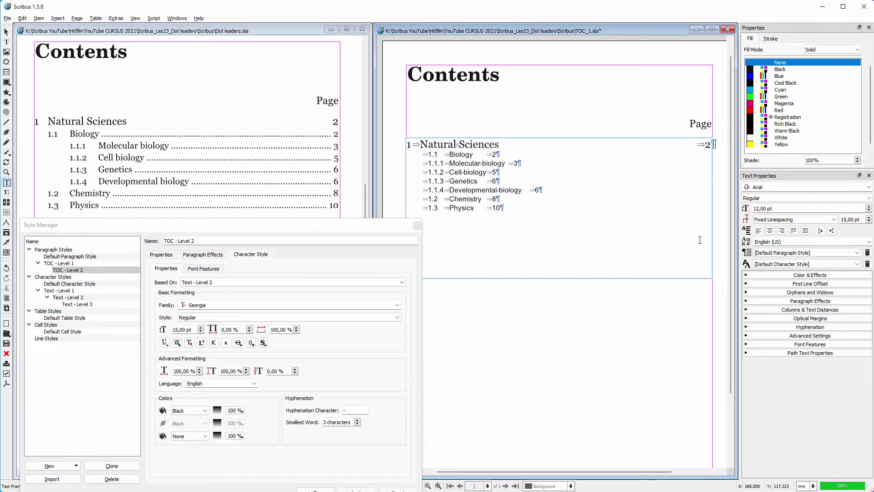
left_click(783, 252)
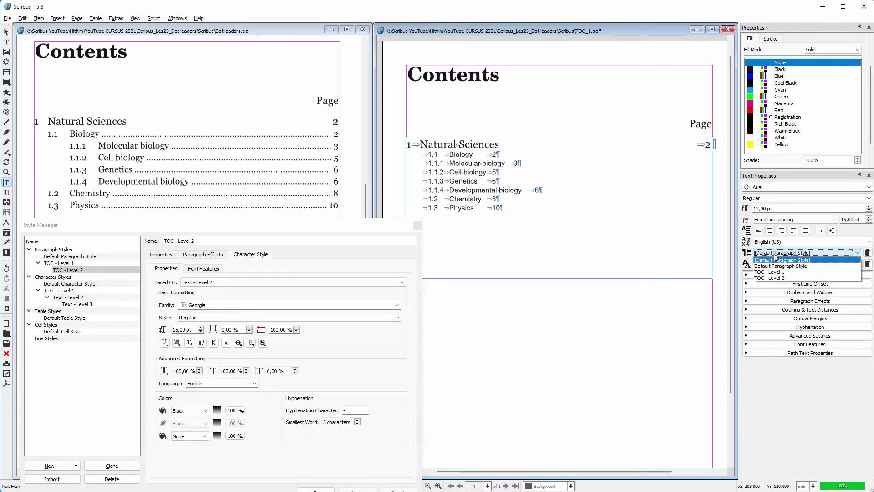
left_click(778, 278)
left_click_drag(503, 211, 461, 203)
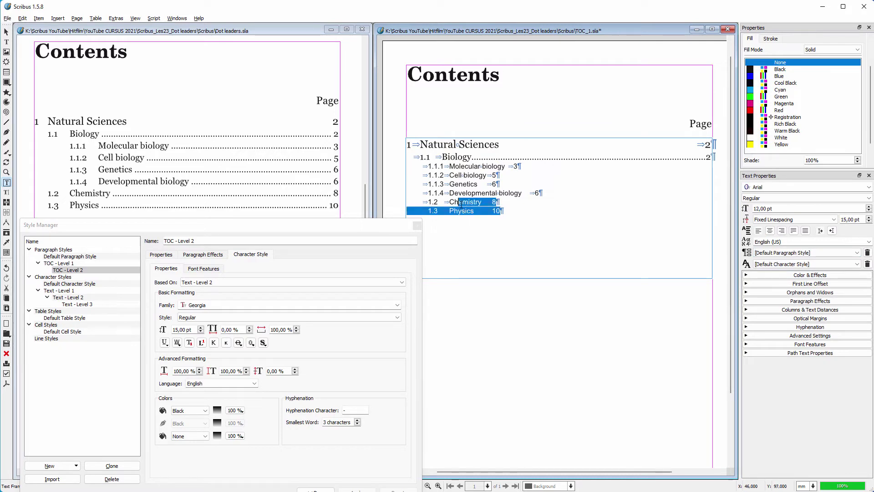
left_click(783, 253)
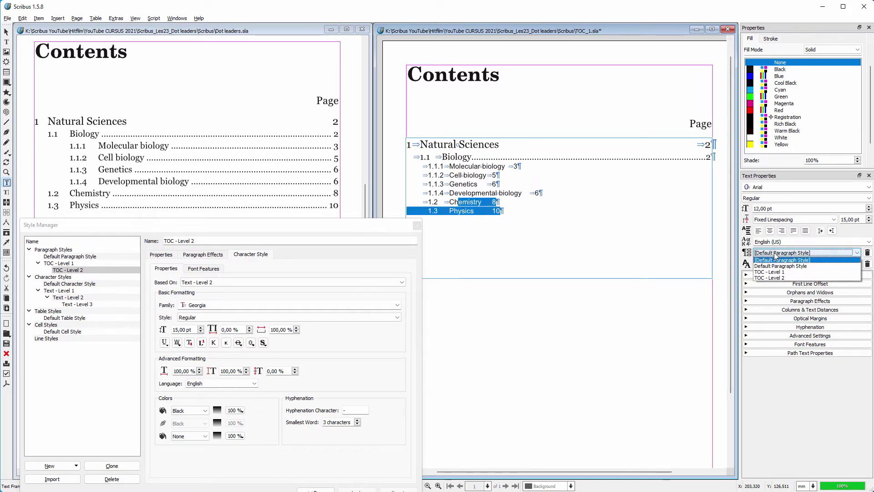
left_click(782, 278)
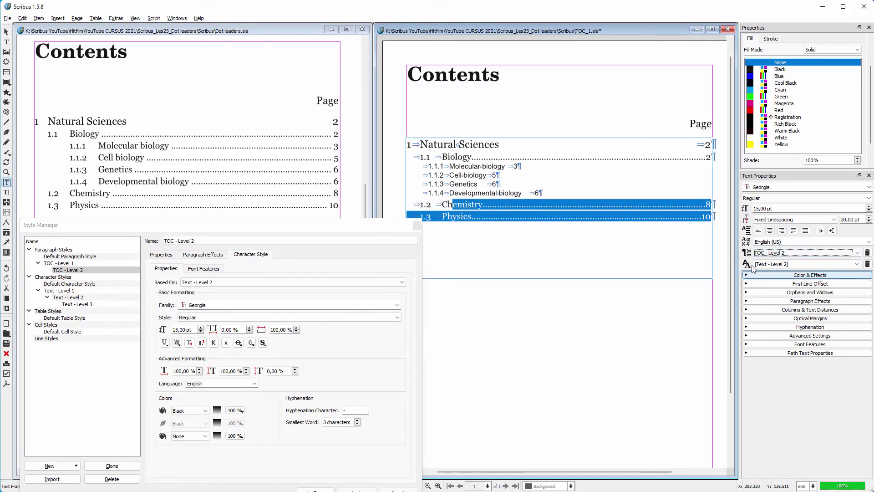
left_click(542, 240)
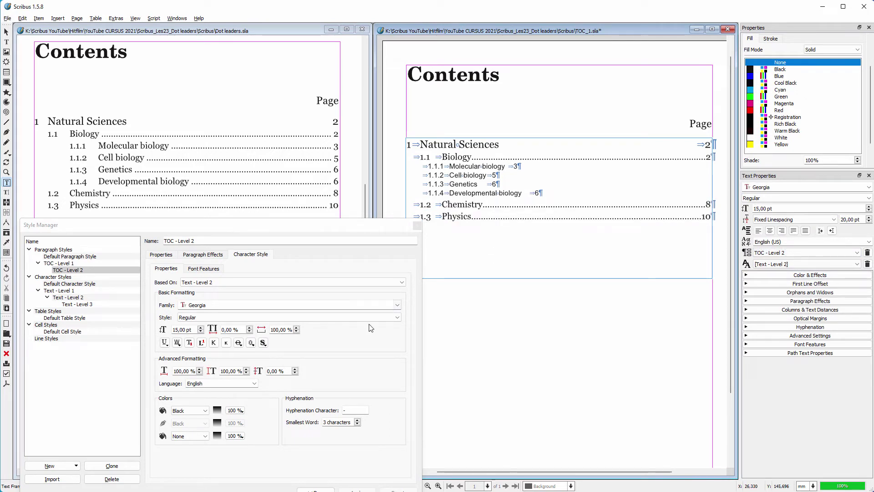
- Duplicate TOC - Level 2 as a new style named TOC - Level 3, based on TOC - Level 2
left_click(111, 466)
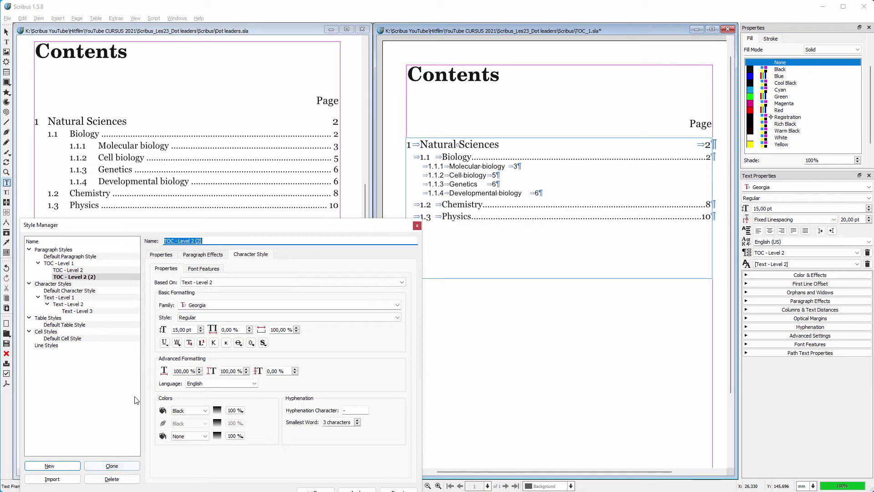
left_click(211, 242)
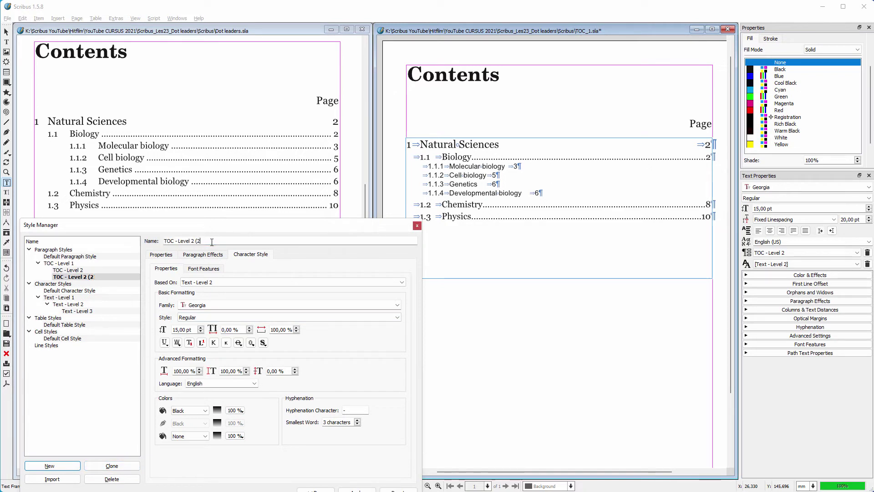
key("BackSpace")
key("BackSpace")
key("BackSpace")
left_click(162, 257)
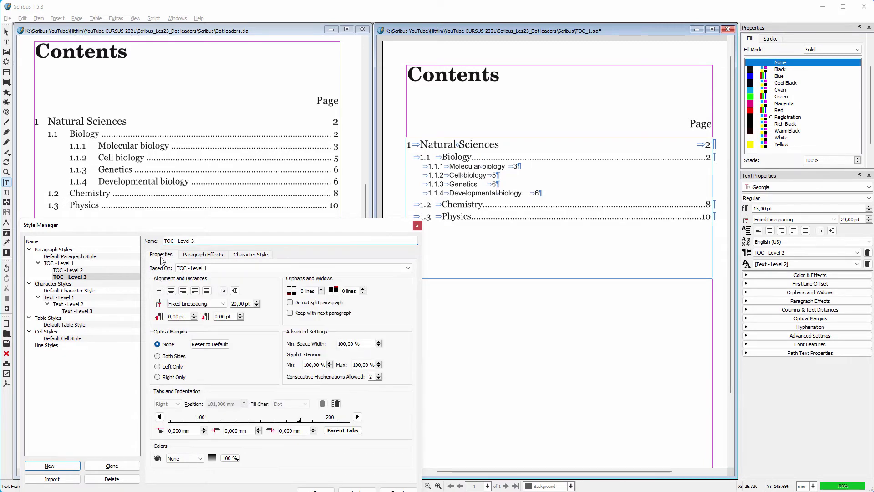
left_click(258, 270)
left_click(261, 294)
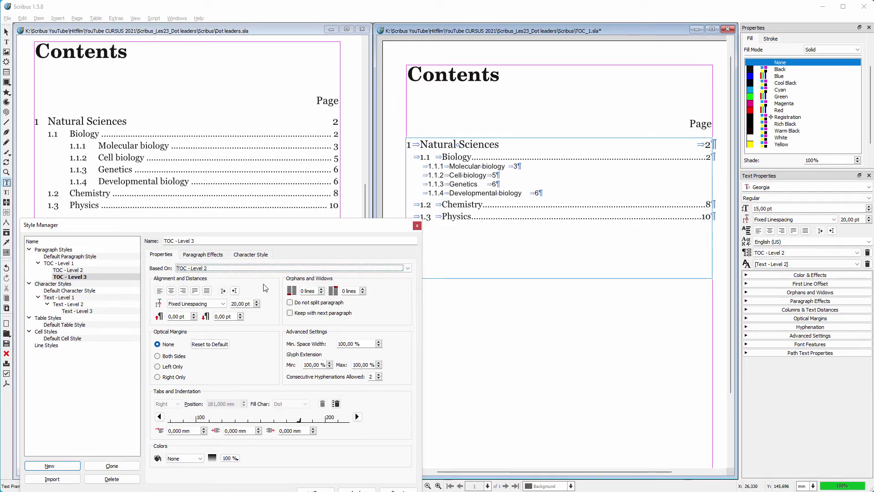
left_click(357, 489)
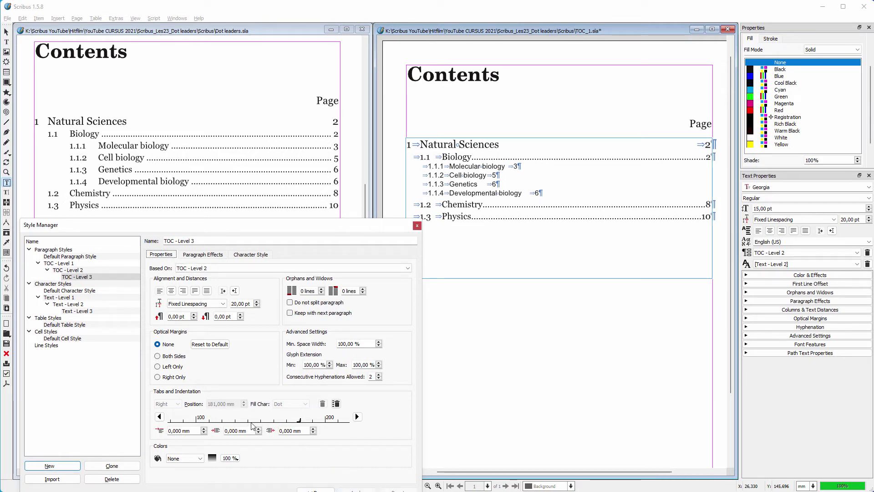
- Add left tab stops to TOC - Level 3, setting the second one to 38 mm
left_click(161, 417)
left_click(161, 417)
left_click(180, 420)
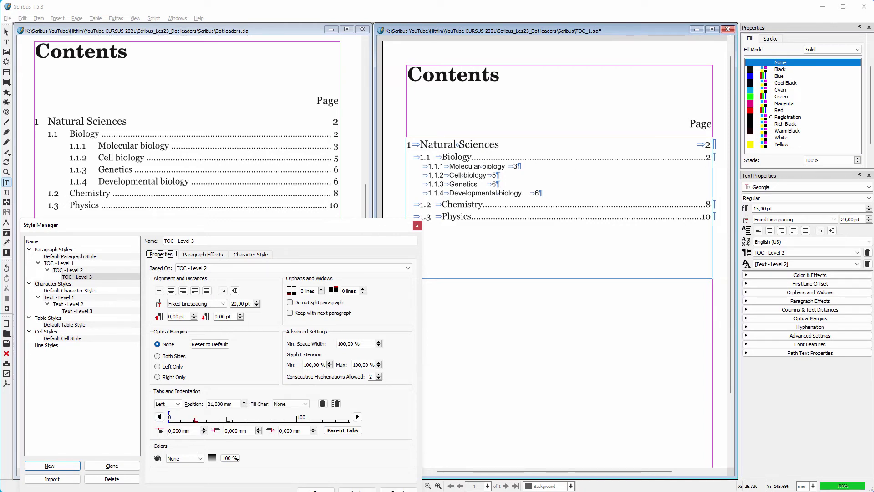
left_click(228, 419)
left_click_drag(232, 404, 209, 405)
type("38")
key("Tab")
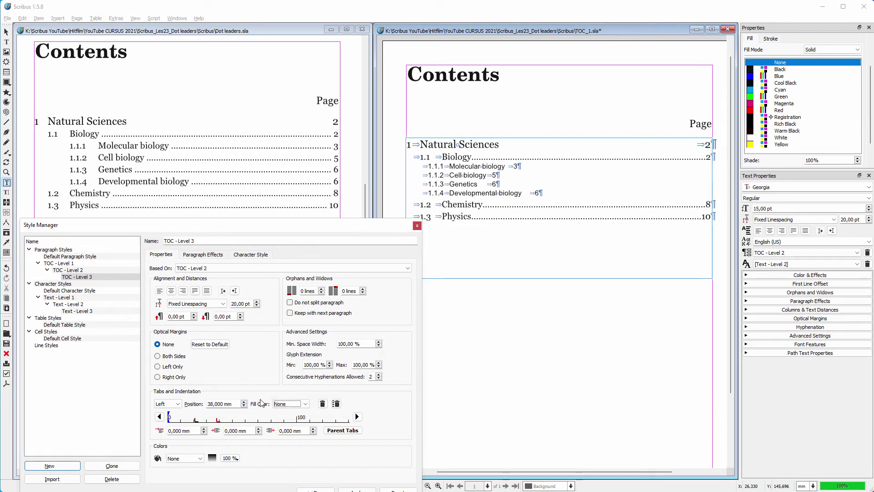
- Base TOC - Level 3's character settings on the Text - Level 3 character style
left_click(263, 256)
left_click(258, 283)
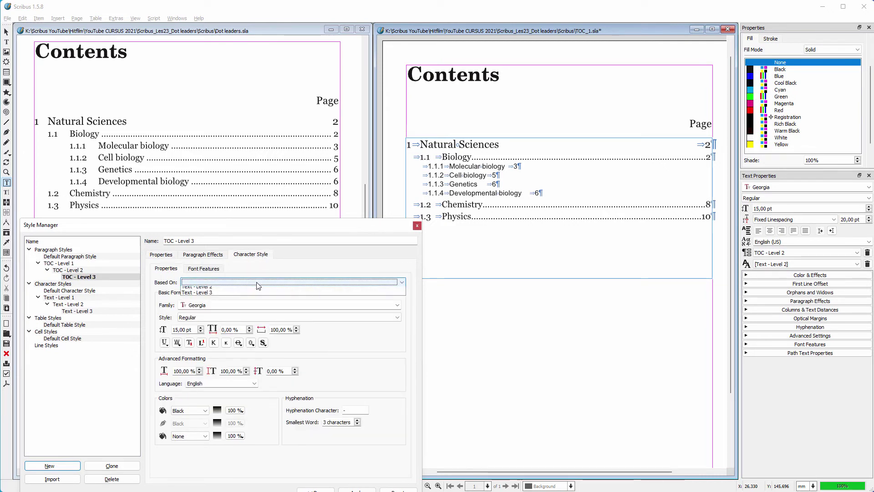
left_click(257, 313)
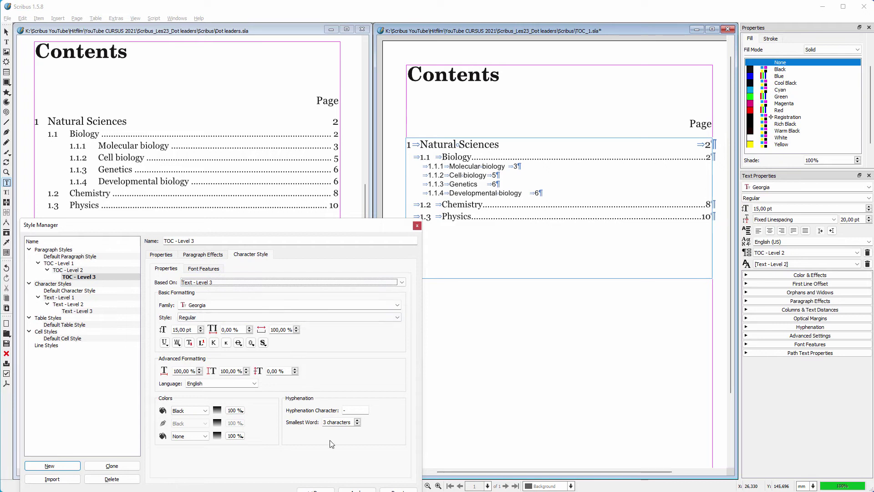
left_click(351, 487)
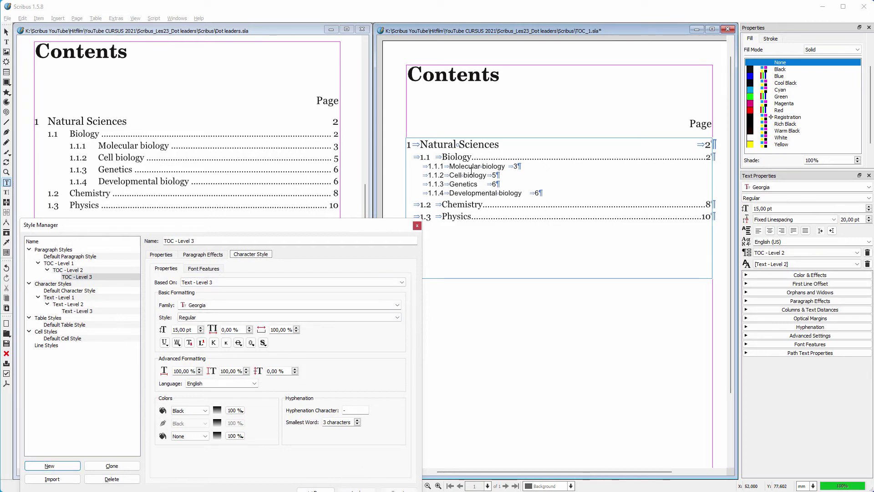
- Apply TOC - Level 3 to the four 1.1.x entries, from Molecular biology to Developmental biology
left_click_drag(468, 166, 479, 193)
left_click(805, 253)
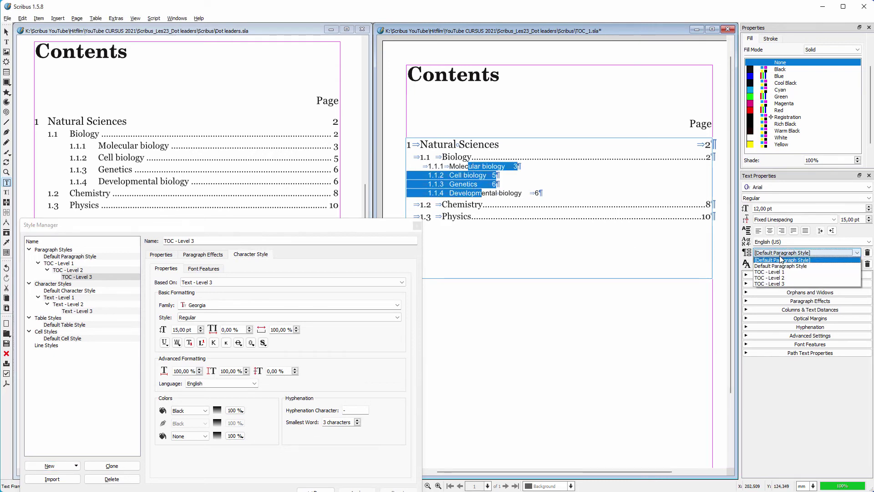
left_click(783, 283)
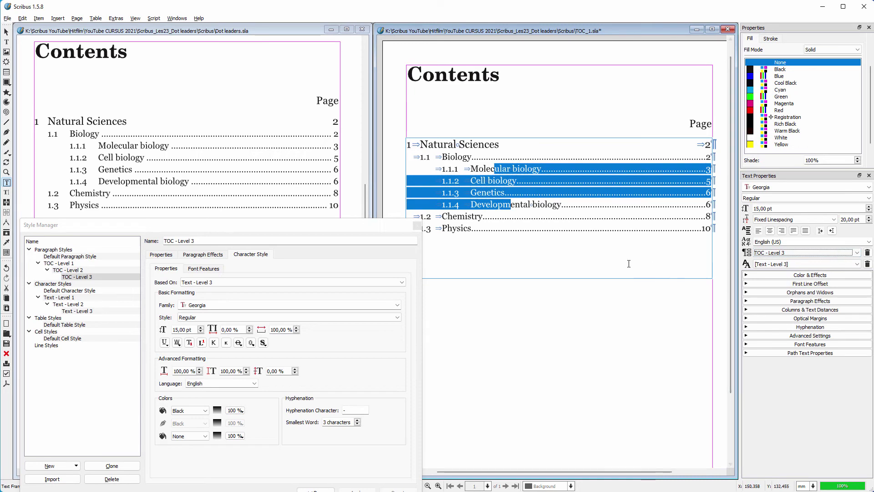
left_click(531, 285)
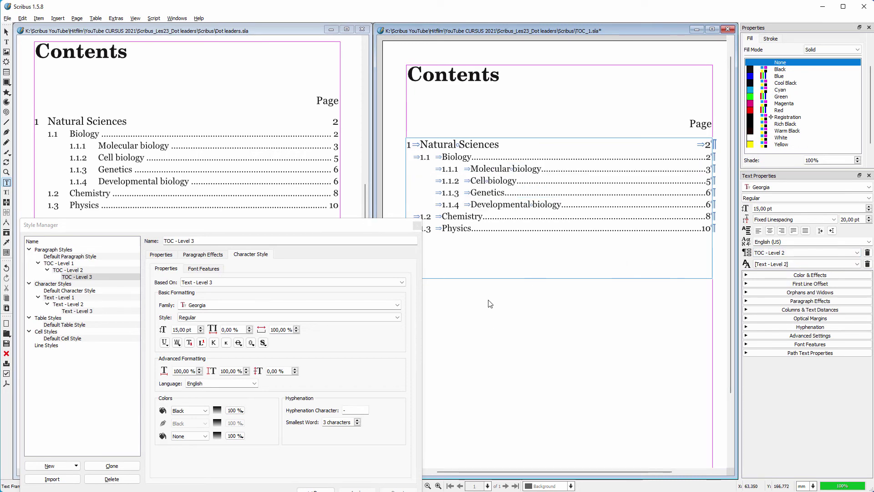
- Hide the control characters in the text frames
left_click(135, 18)
mouse_move(175, 59)
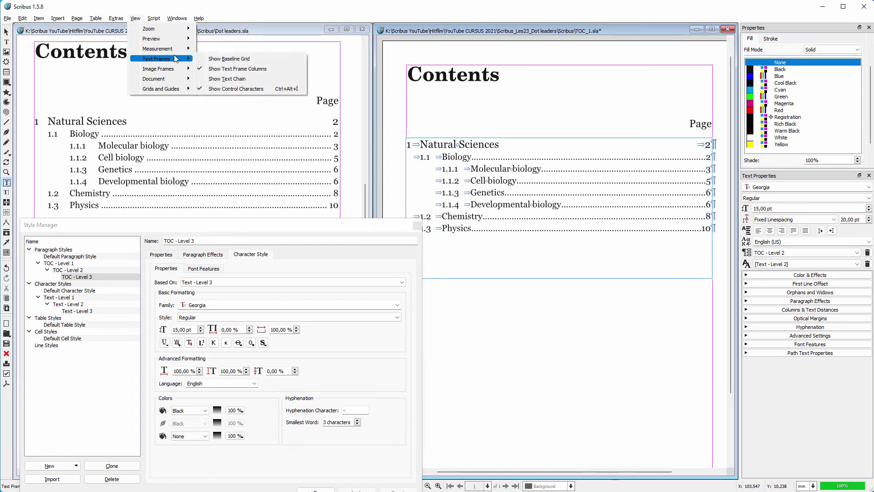
left_click(249, 89)
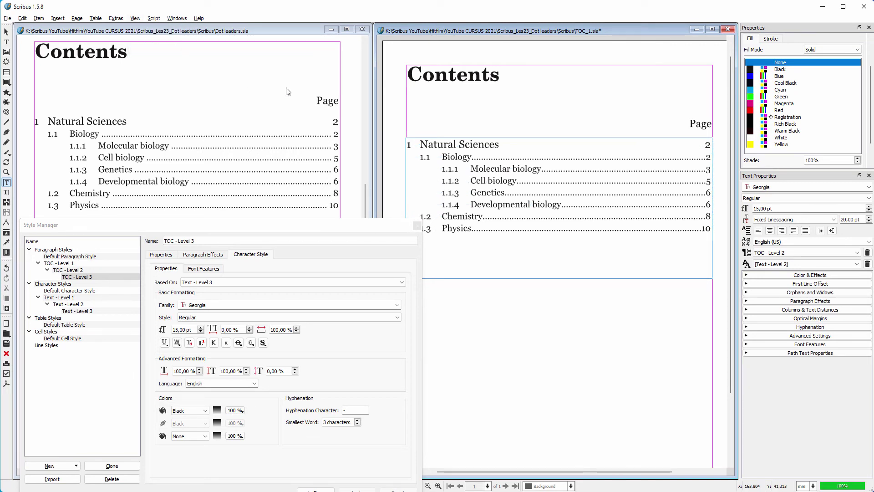
- Set the Text - Level 1 character style's colour to Blue
left_click(60, 297)
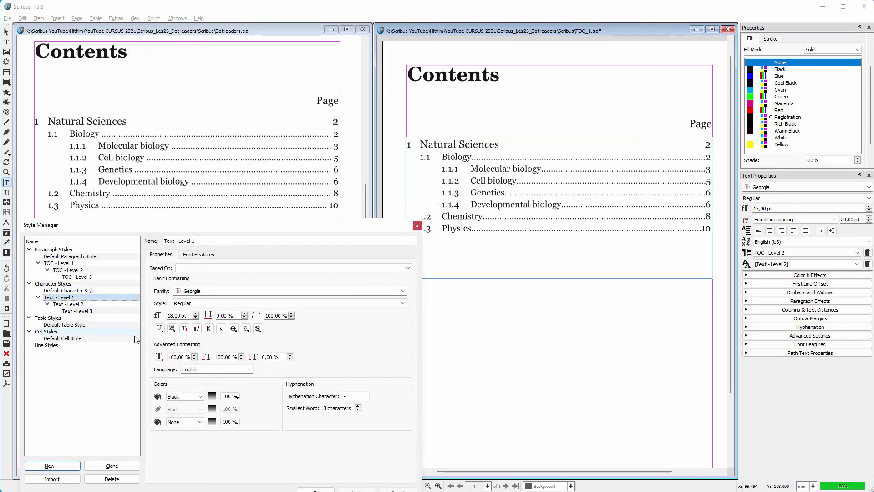
scroll(189, 395, "down", 1)
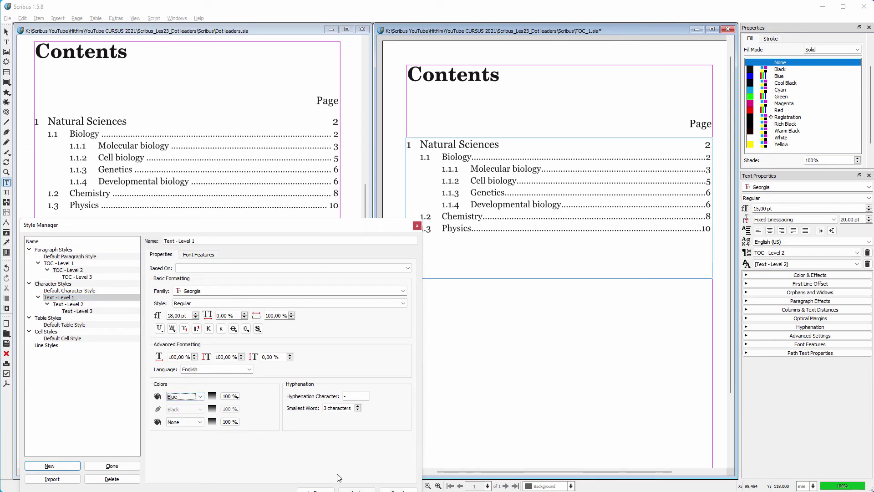
left_click(358, 490)
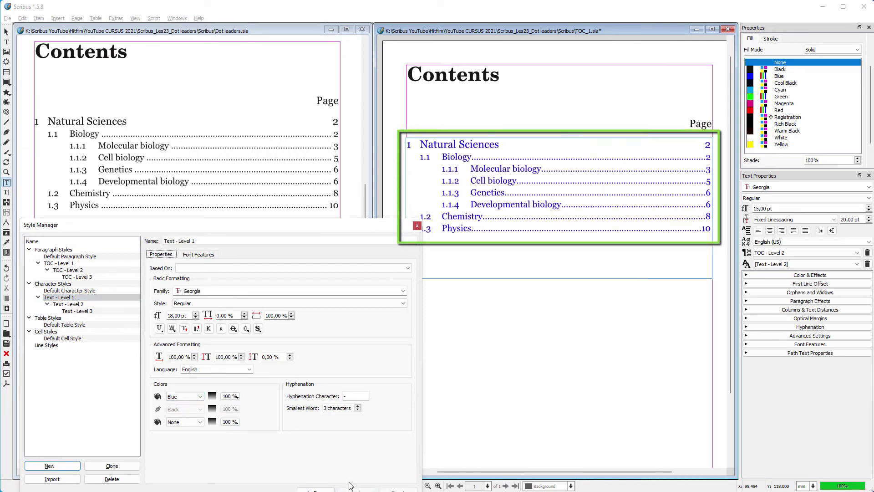
- Inspect the Text - Level 2 and Level 3 styles, then return to Text - Level 1
left_click(70, 305)
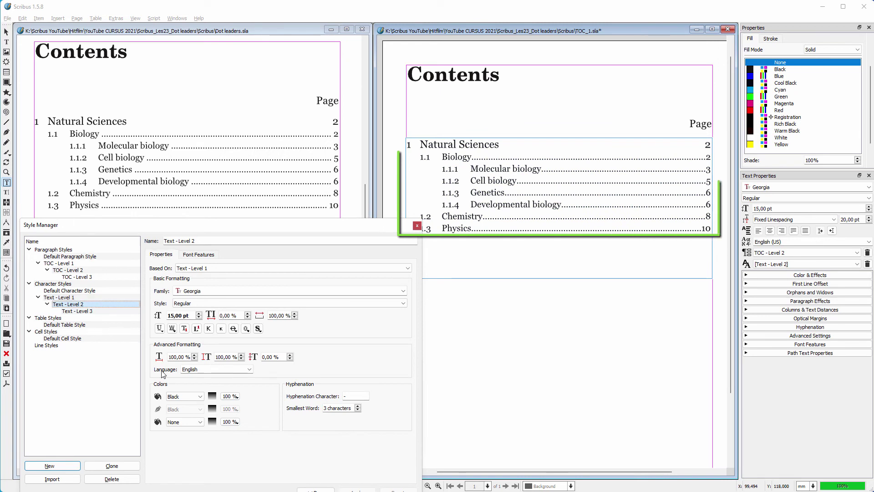
scroll(186, 396, "up", 1)
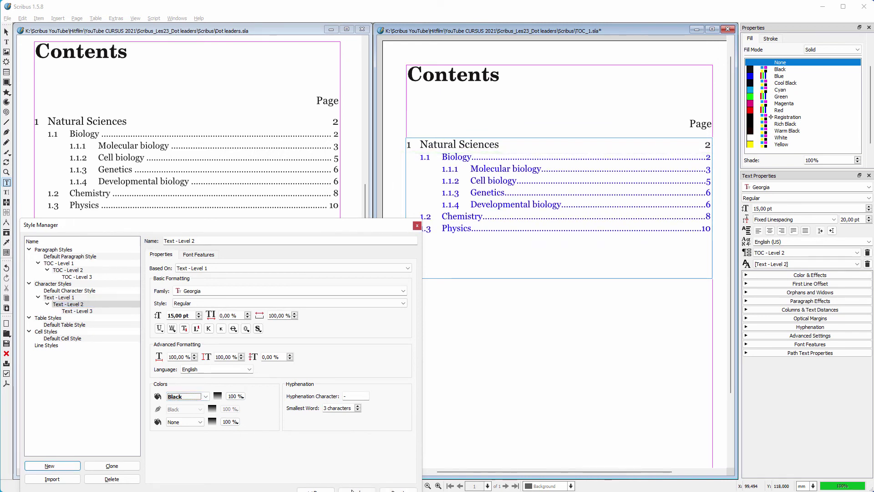
left_click(77, 311)
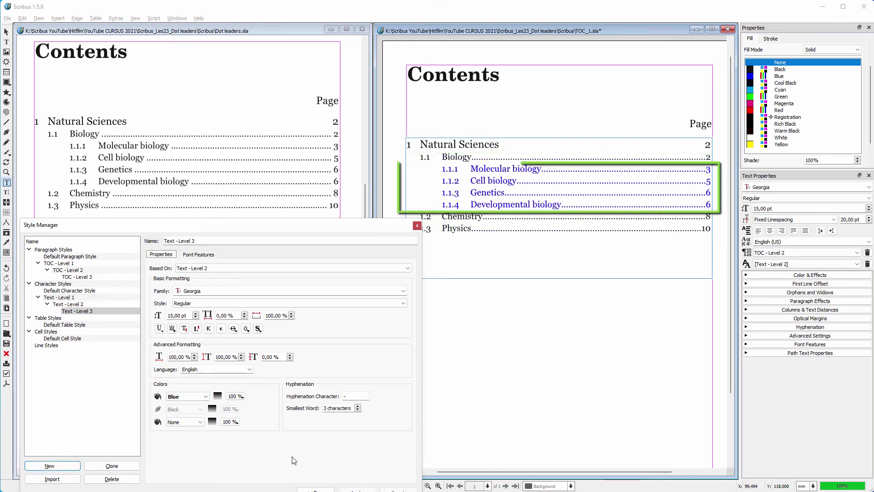
left_click(97, 299)
scroll(184, 396, "down", 1)
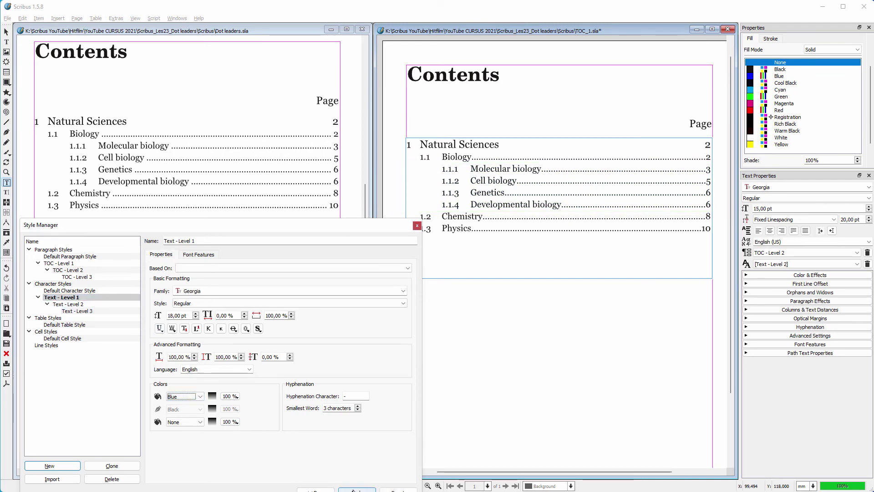
- Rebase the Text - Level 2 character style on Text - Level 1
left_click(68, 305)
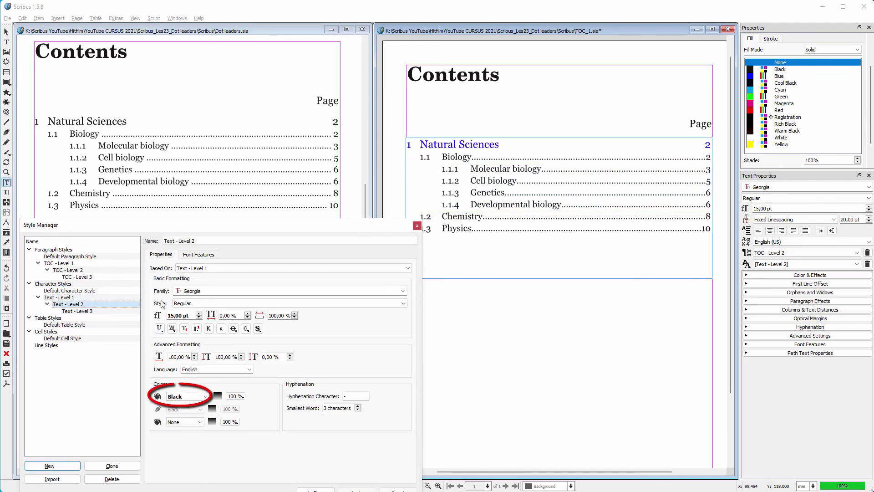
left_click(257, 268)
left_click(257, 275)
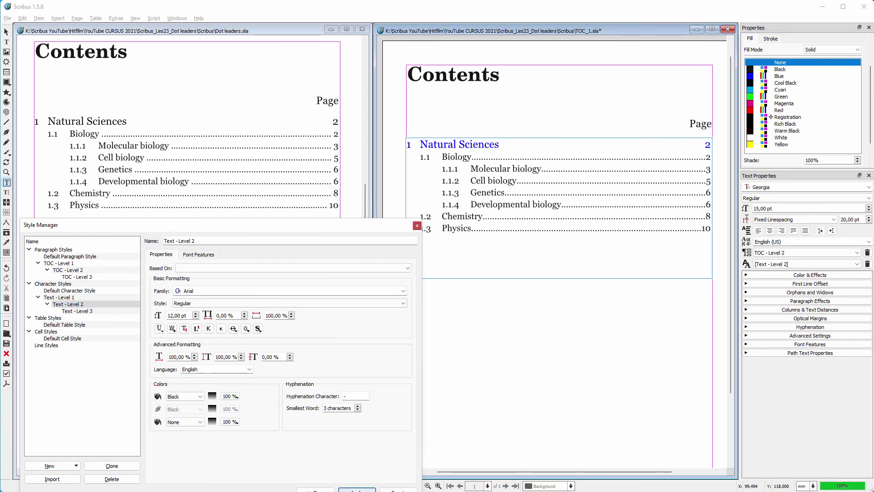
left_click(257, 268)
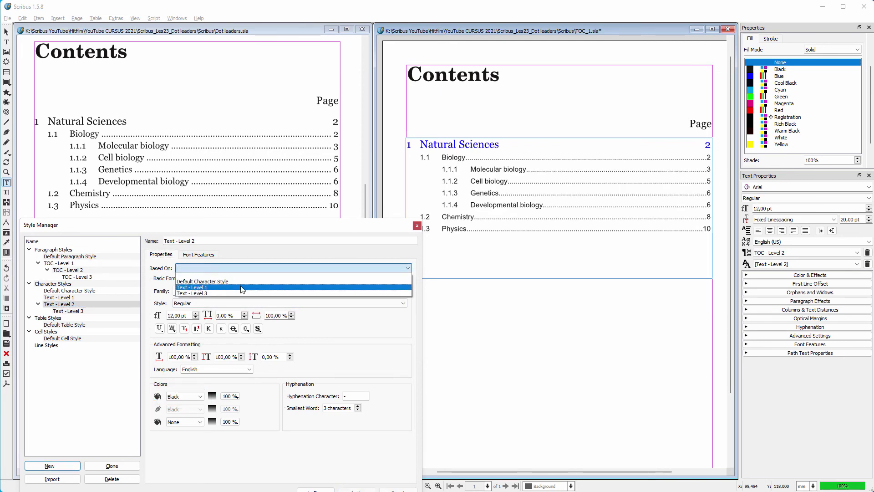
left_click(243, 289)
left_click(355, 490)
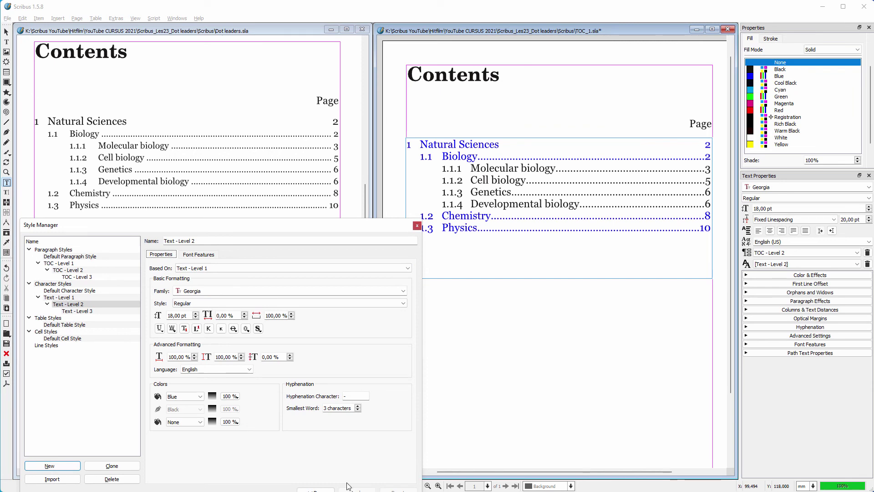
- Rebase Text - Level 3 on Text - Level 2, and reset Text - Level 1's colour to Black
left_click(77, 311)
left_click(254, 269)
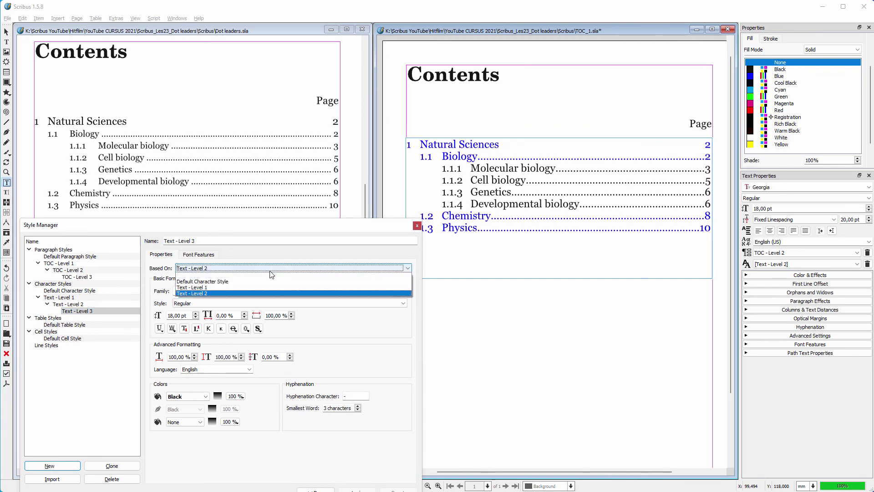
left_click(257, 275)
left_click(355, 489)
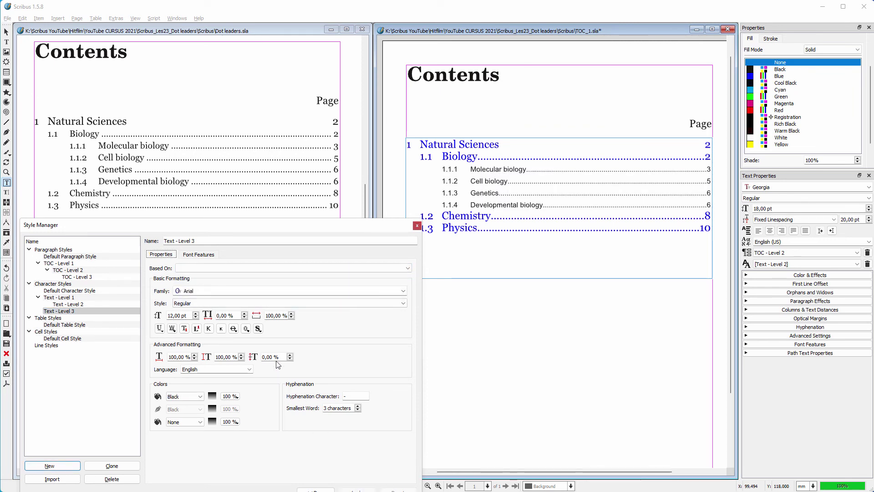
left_click(301, 269)
left_click(296, 293)
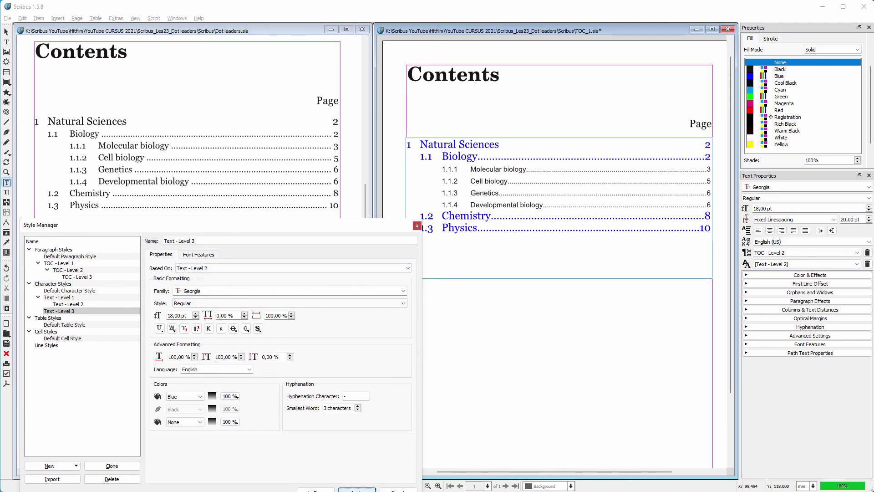
left_click(357, 489)
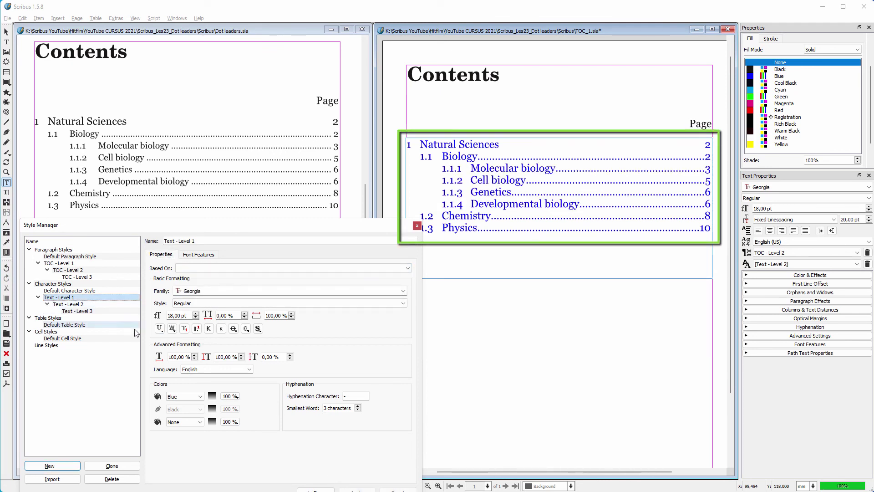
scroll(184, 397, "up", 1)
left_click(346, 490)
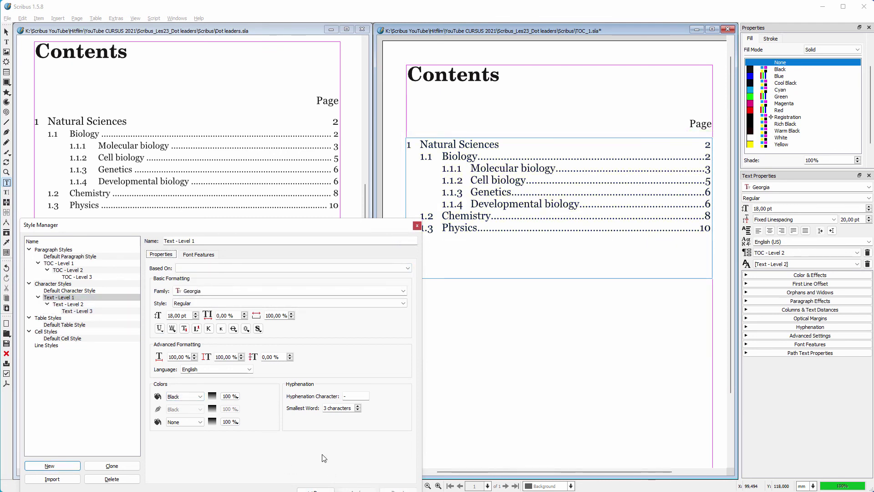
- Change the Text - Level 1 font family to GeosansLight
triple_click(259, 291)
type("GeosansLight")
left_click(346, 487)
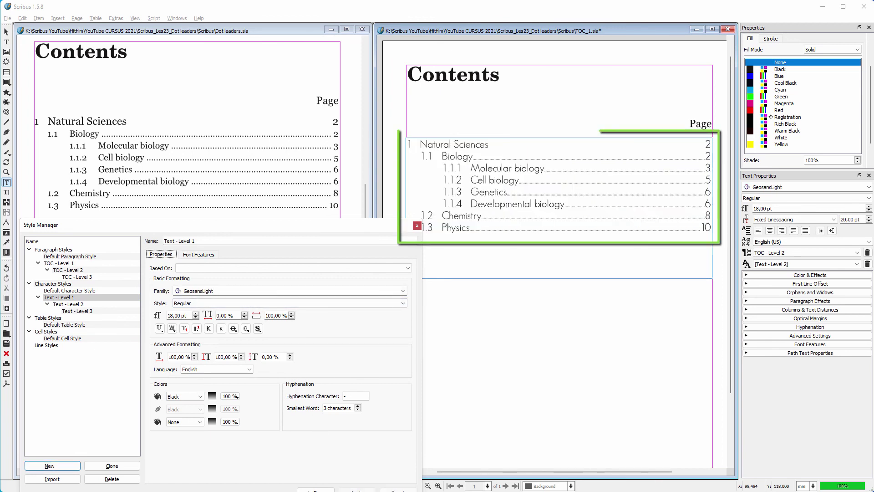